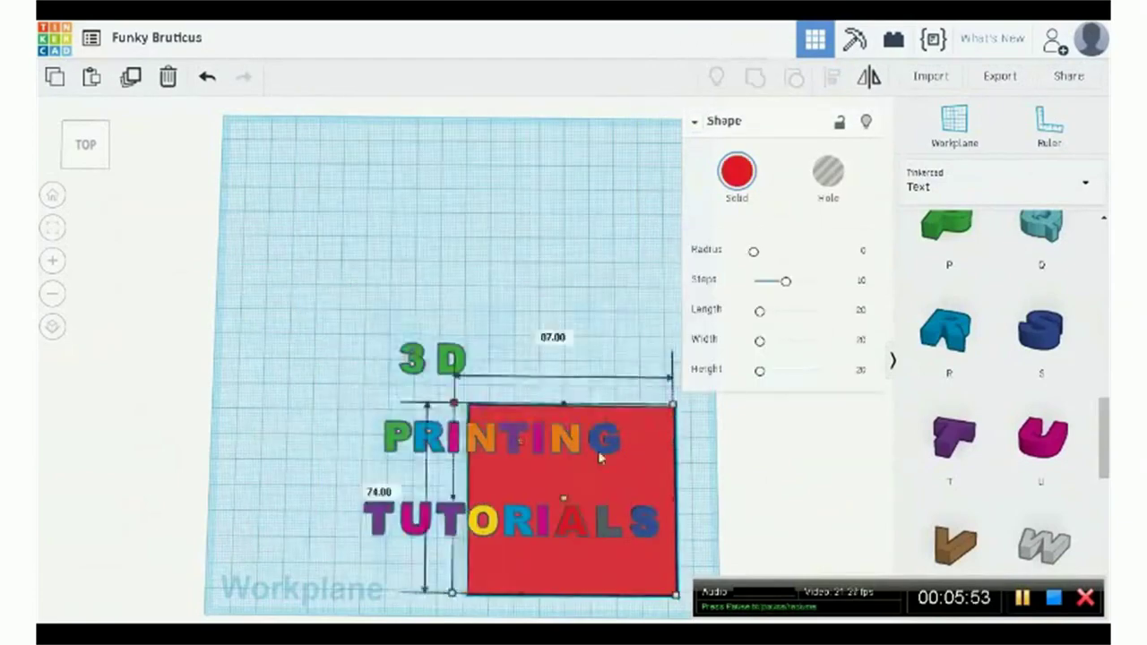
# Recolour the stars, then group the plate, letters and stars into a single shape
pyautogui.click(1086, 182)
pyautogui.moveTo(1011, 341); pyautogui.dragTo(206, 127)
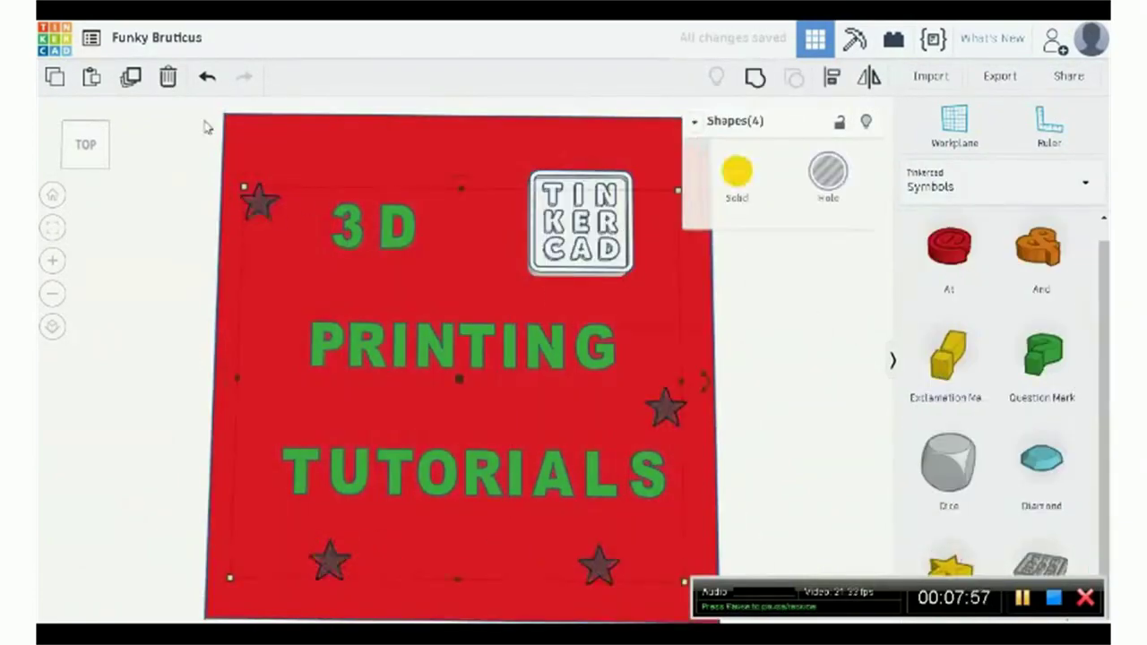
pyautogui.click(737, 170)
pyautogui.hotkey('ctrl', 'a')
pyautogui.hotkey('ctrl', 'g')
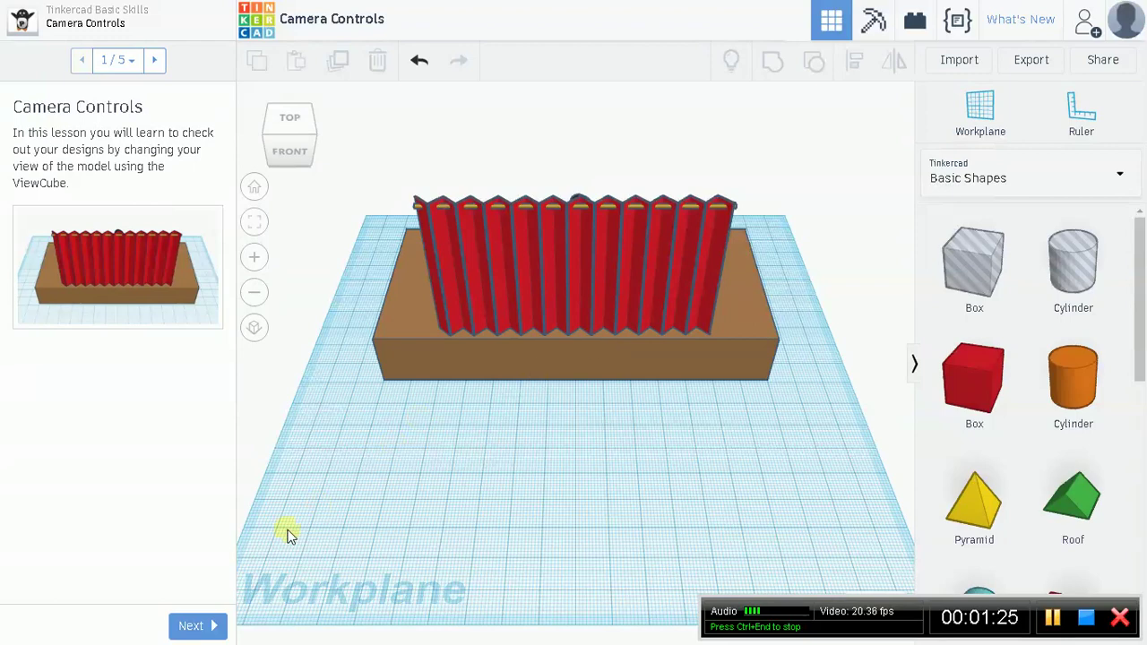
# Open the Basic Skills 'Camera Controls' lesson with the curtain stage scene
pyautogui.click(125, 182)
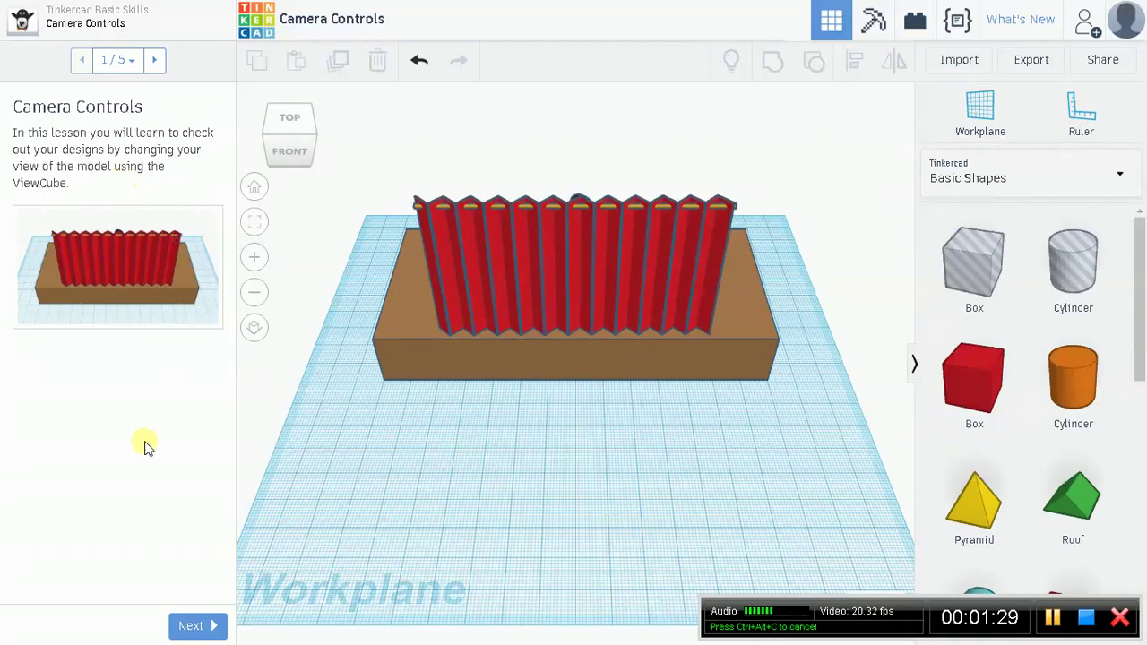
# Advance to step 2, Learn to Look Around, scroll its instructions into view, then view the stage from the top
pyautogui.click(204, 623)
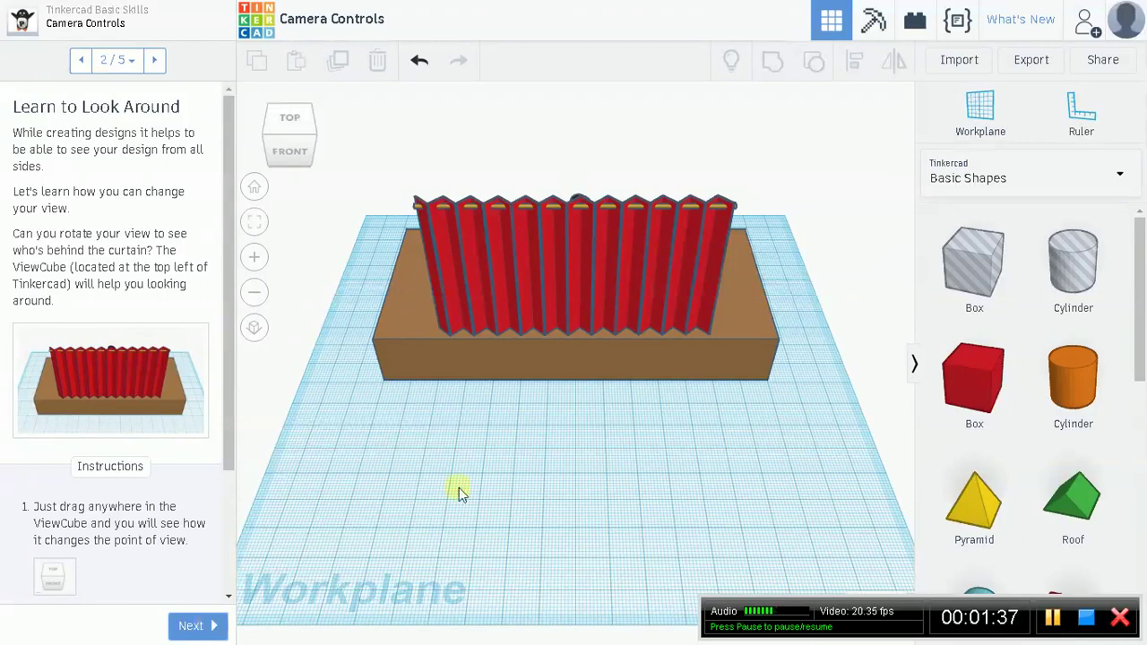
pyautogui.click(607, 245)
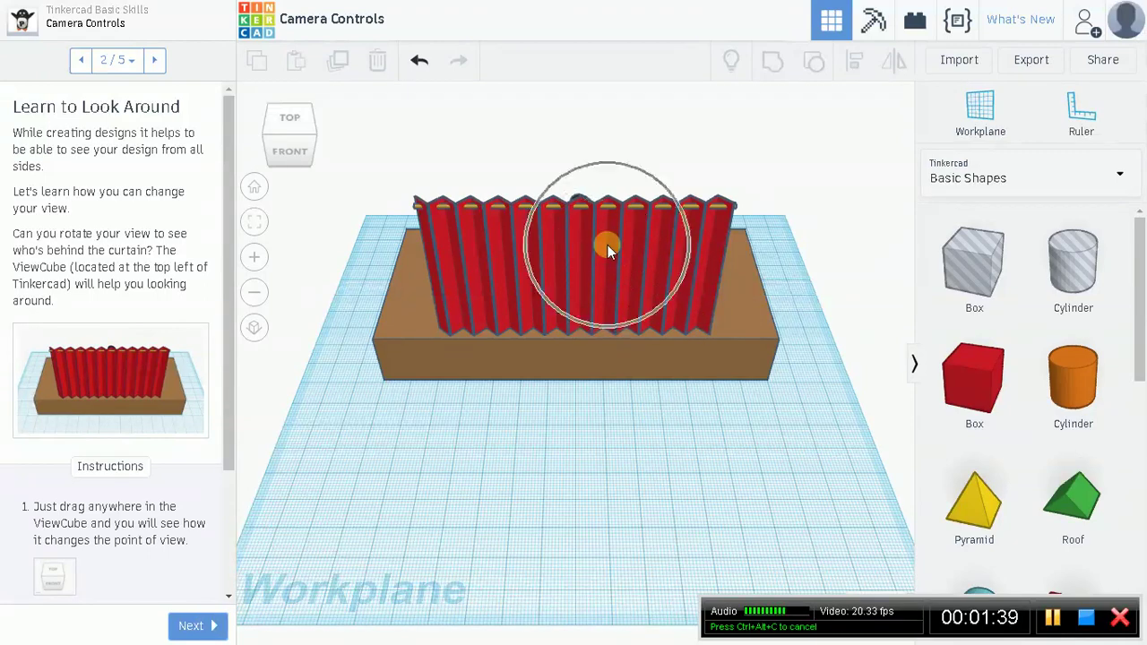
pyautogui.click(506, 251)
pyautogui.click(506, 251)
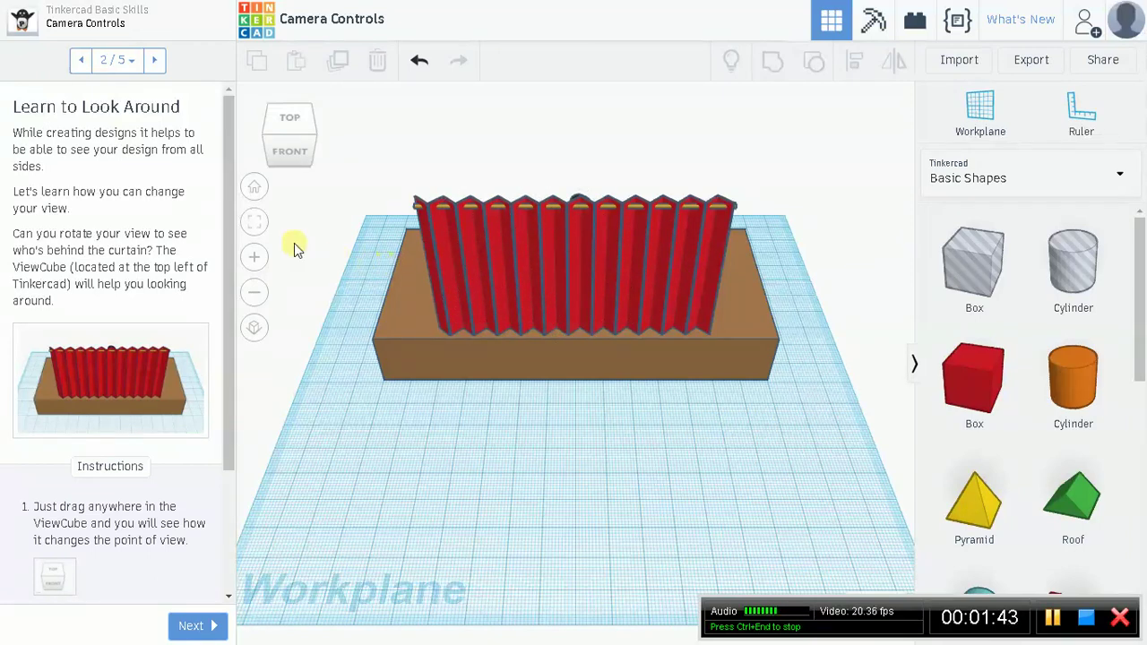
pyautogui.moveTo(227, 233); pyautogui.dragTo(227, 352)
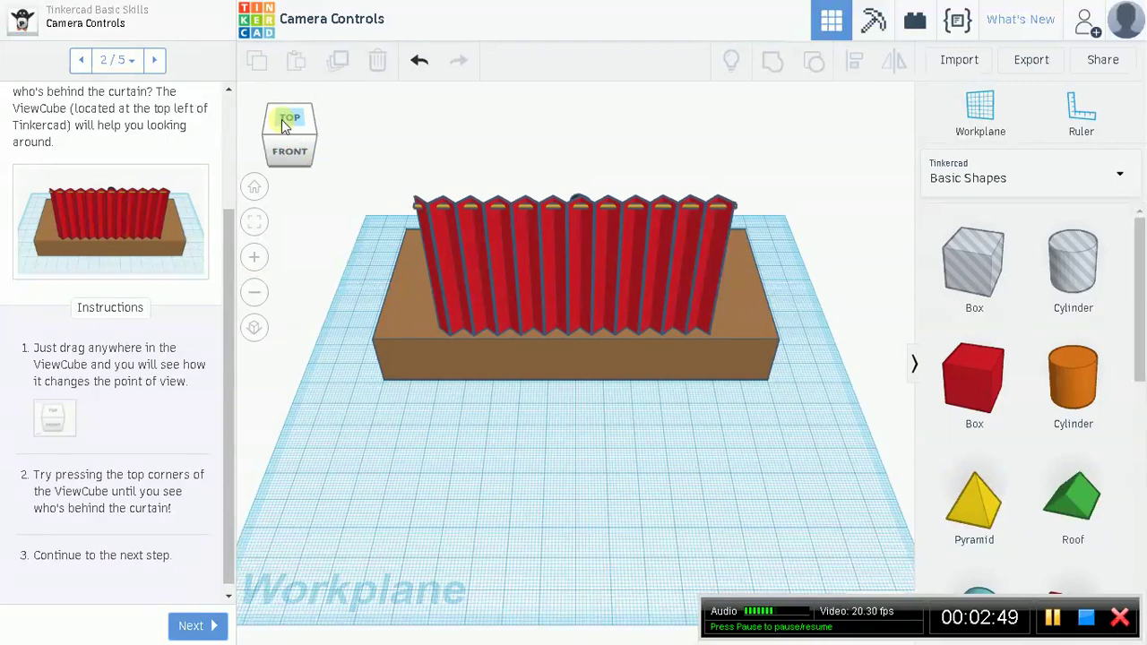
pyautogui.click(281, 119)
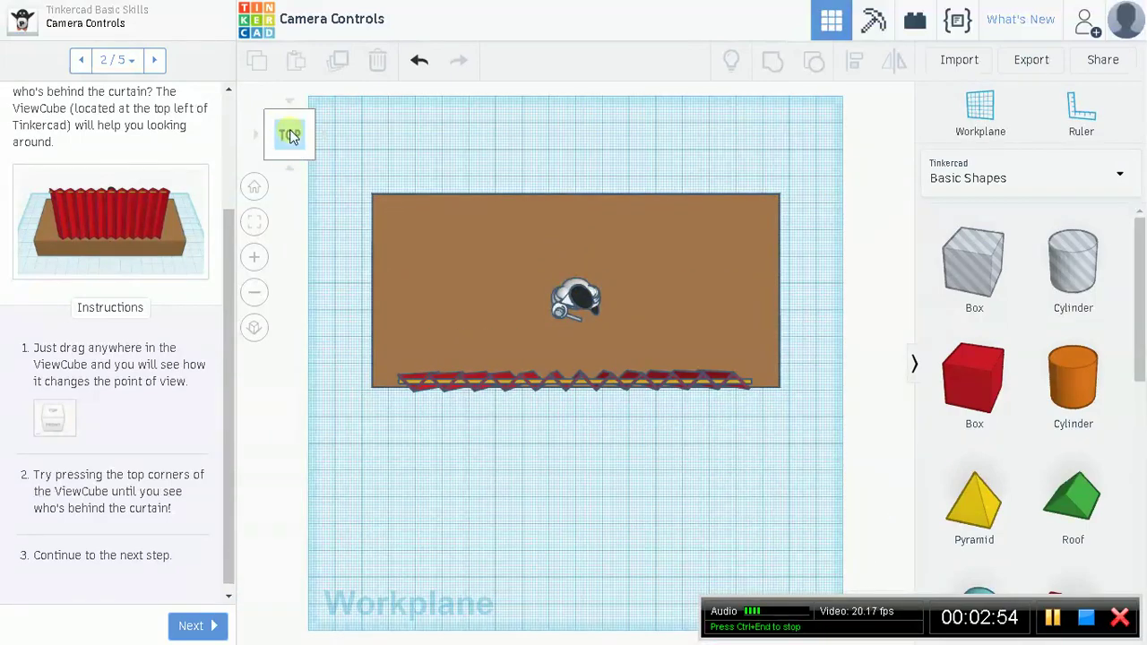
# Rotate the ViewCube through back, left and tilted views to reveal the figure, then continue to Learn to Zoom
pyautogui.moveTo(287, 102); pyautogui.dragTo(337, 165)
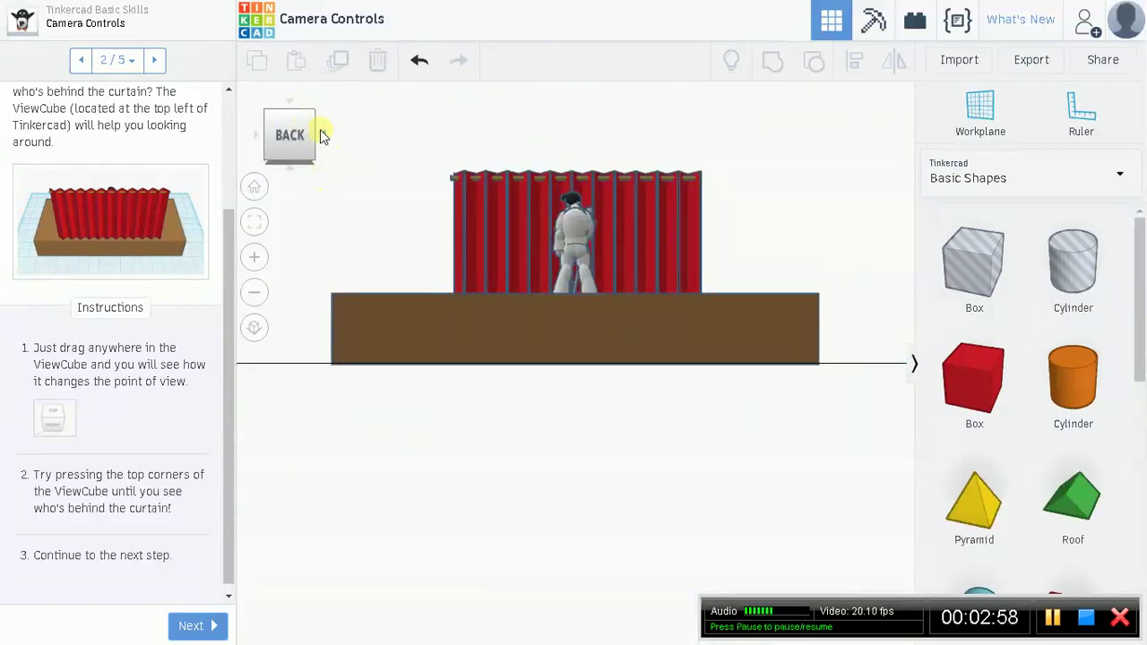
pyautogui.click(323, 134)
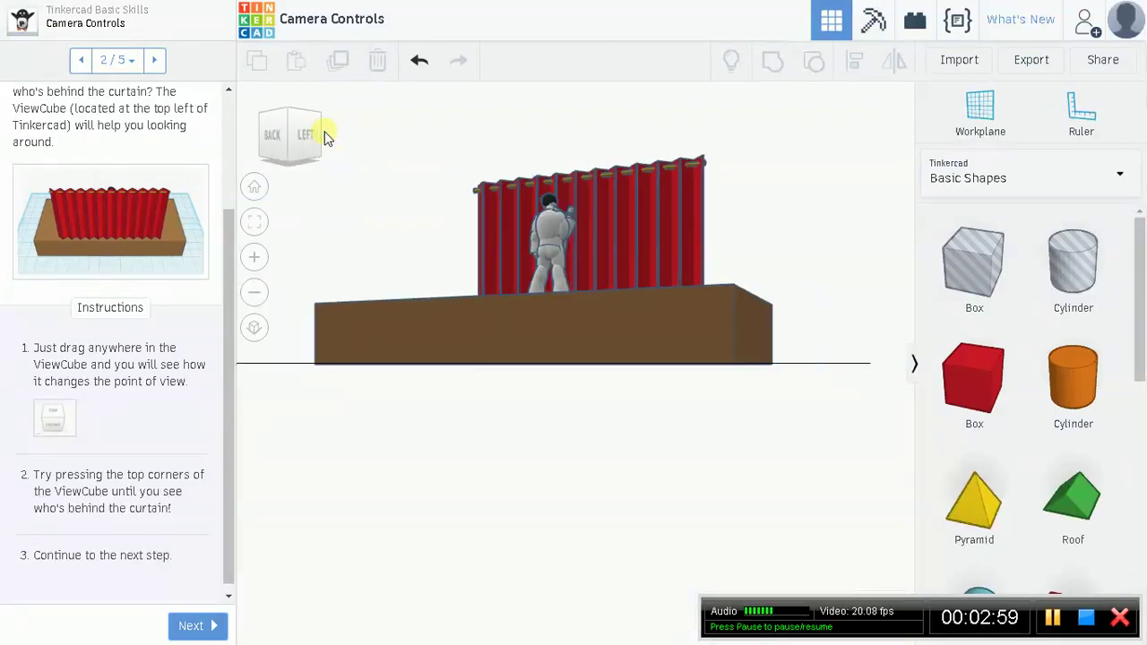
pyautogui.click(254, 136)
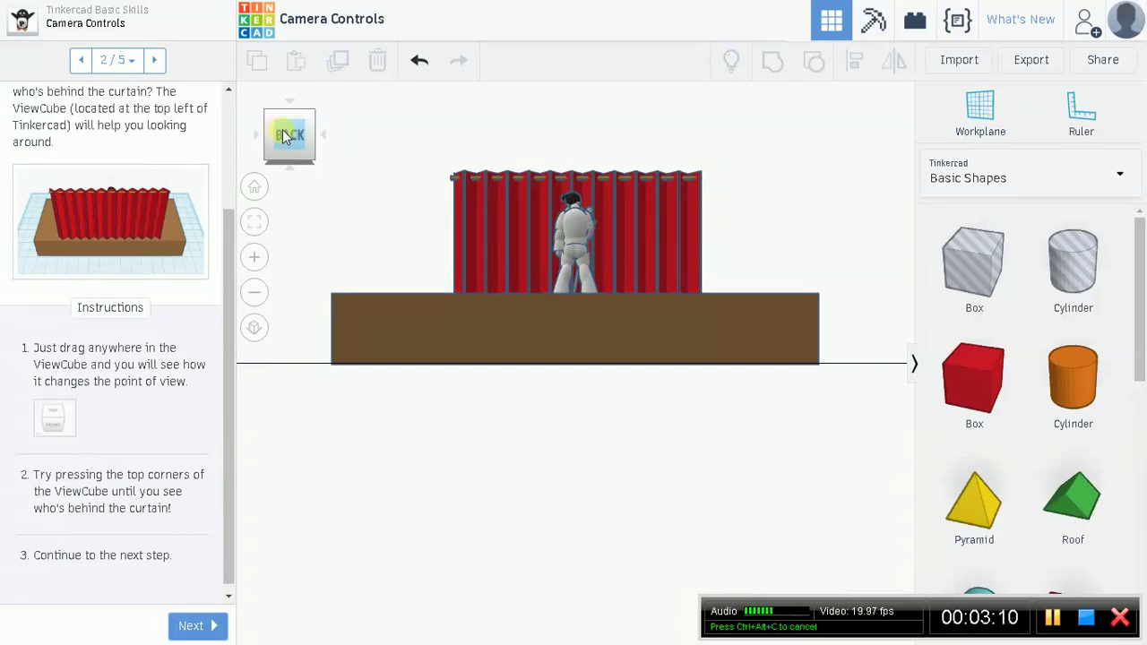
pyautogui.moveTo(283, 135)
pyautogui.mouseDown()
pyautogui.moveTo(277, 118)
pyautogui.moveTo(251, 149)
pyautogui.moveTo(276, 148)
pyautogui.moveTo(264, 143)
pyautogui.mouseUp()
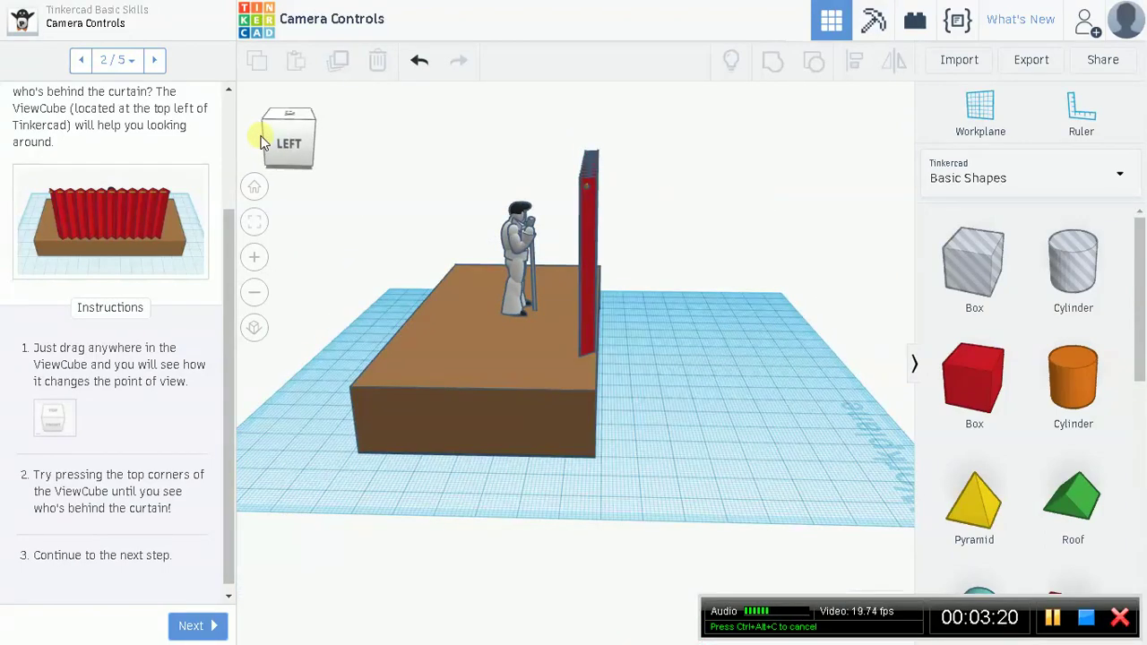
pyautogui.click(192, 628)
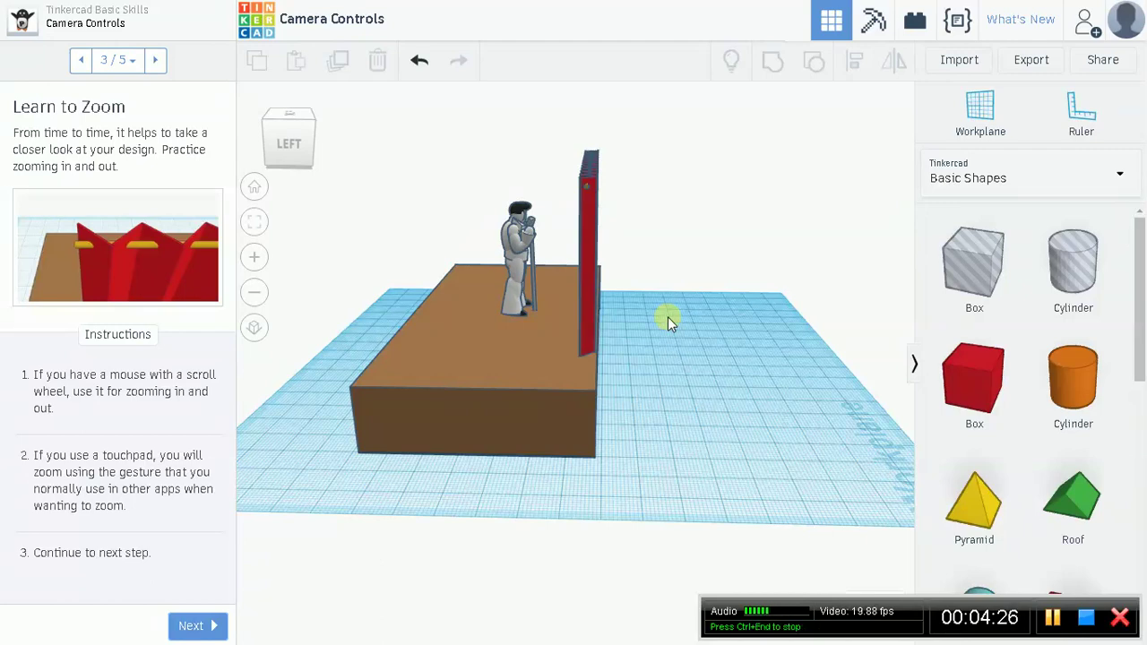
# Zoom out on the stage scene with the scroll wheel
pyautogui.scroll(-3, 668, 316)
# Zoom the stage in and out with the scroll wheel, ending with it small in the distance
pyautogui.scroll(-2, 724, 271)
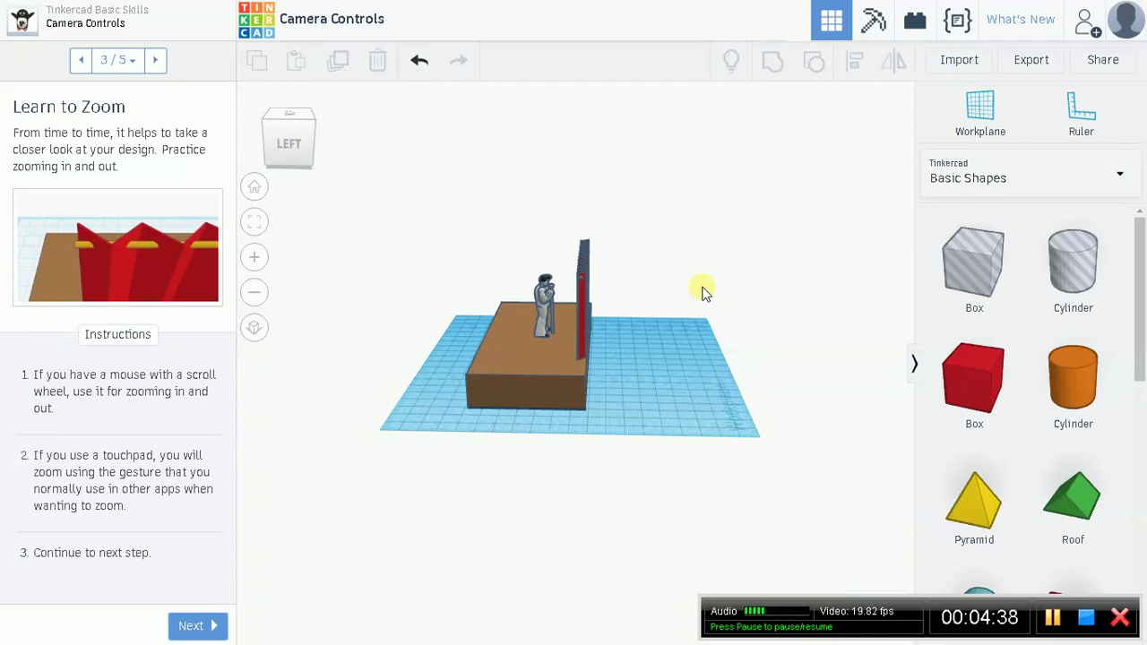
pyautogui.scroll(4, 704, 293)
pyautogui.scroll(4, 703, 293)
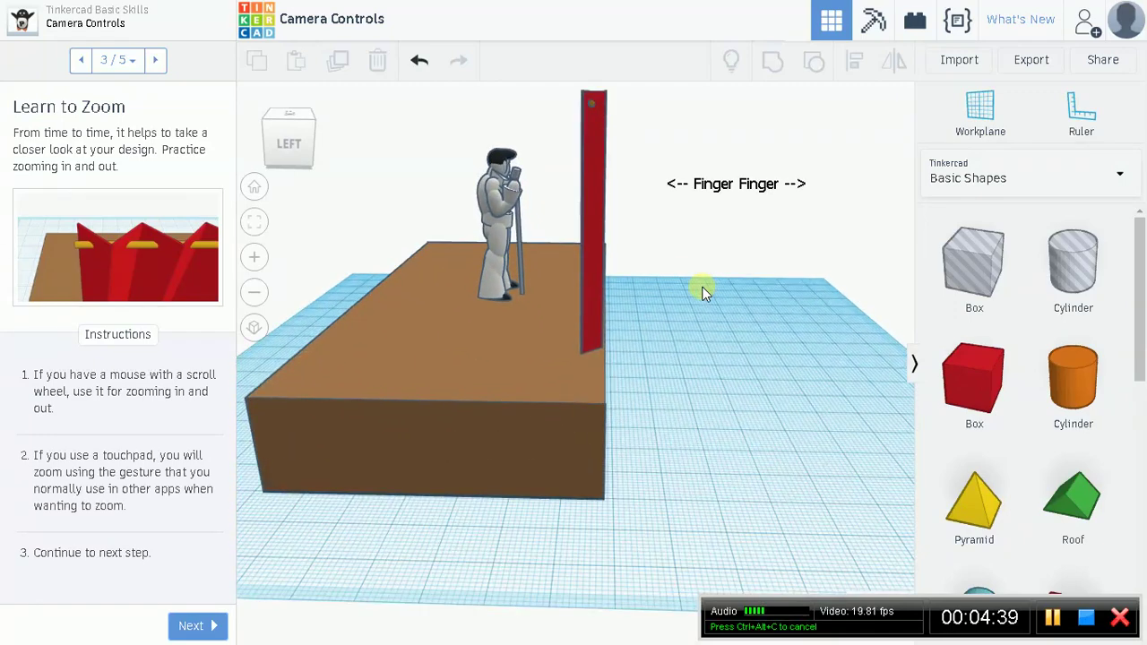
pyautogui.scroll(-4, 704, 293)
pyautogui.scroll(-4, 703, 294)
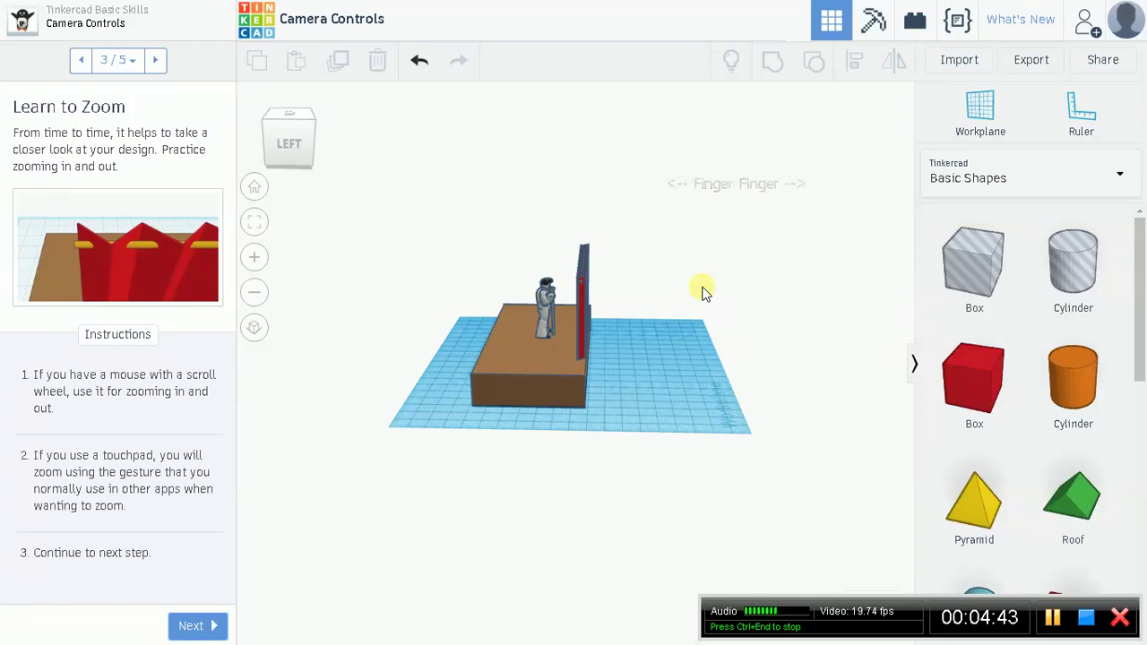
pyautogui.scroll(-4, 696, 292)
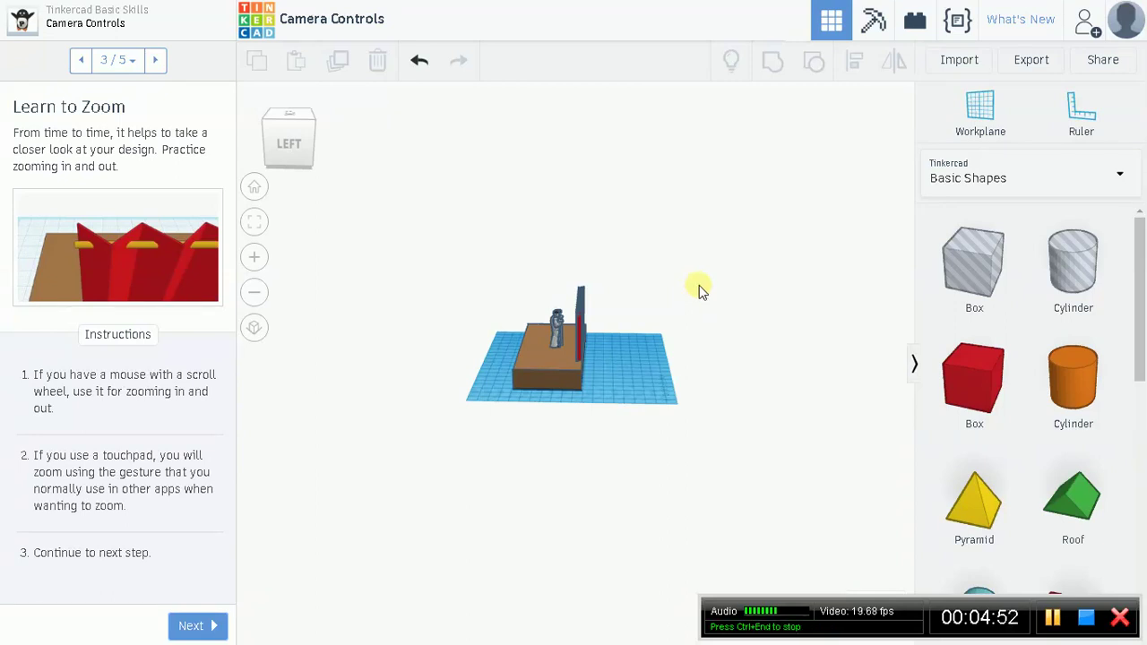
pyautogui.scroll(4, 699, 290)
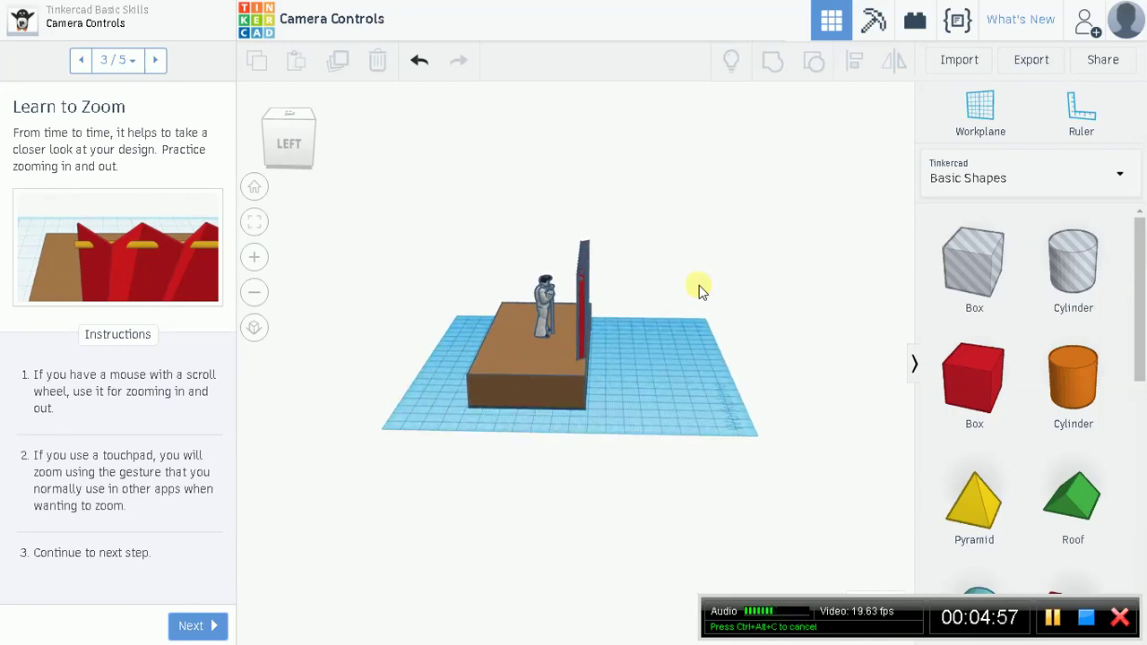
pyautogui.scroll(-5, 699, 285)
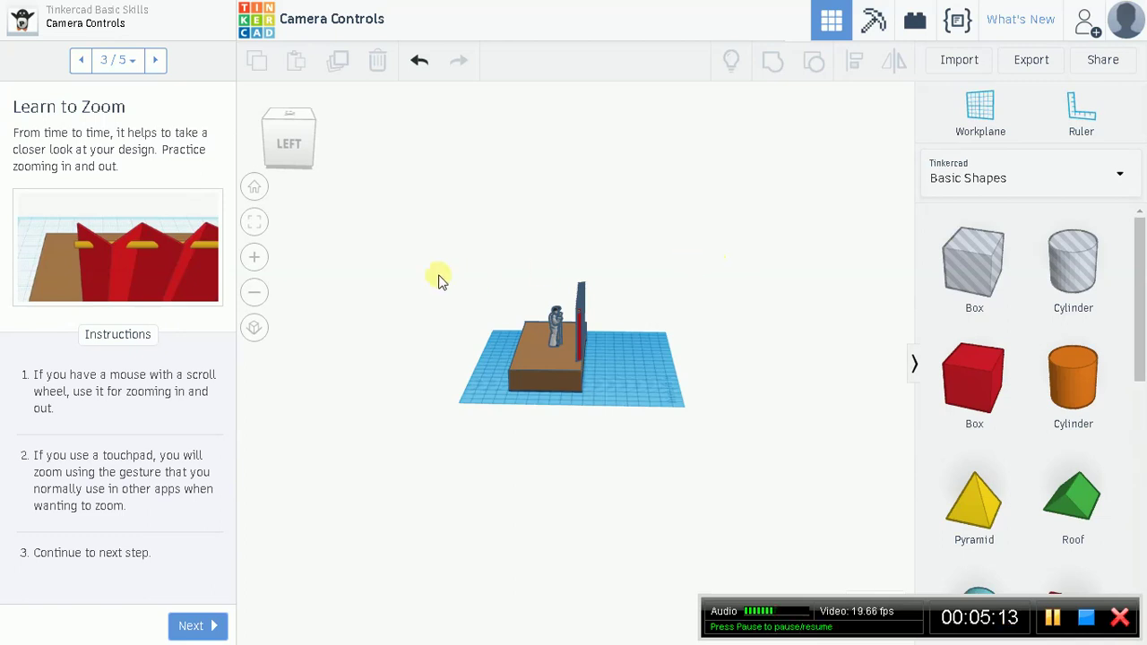
pyautogui.click(255, 262)
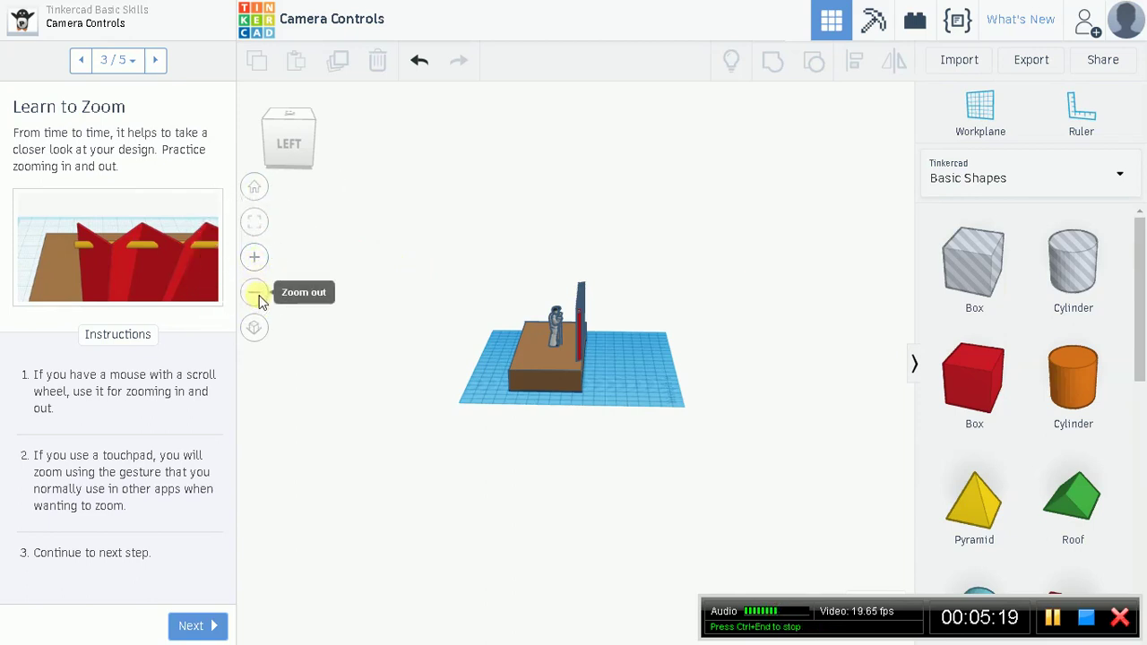
# Zoom in and out with the + and - view buttons, finishing zoomed in closer on the stage
pyautogui.click(255, 293)
pyautogui.click(257, 265)
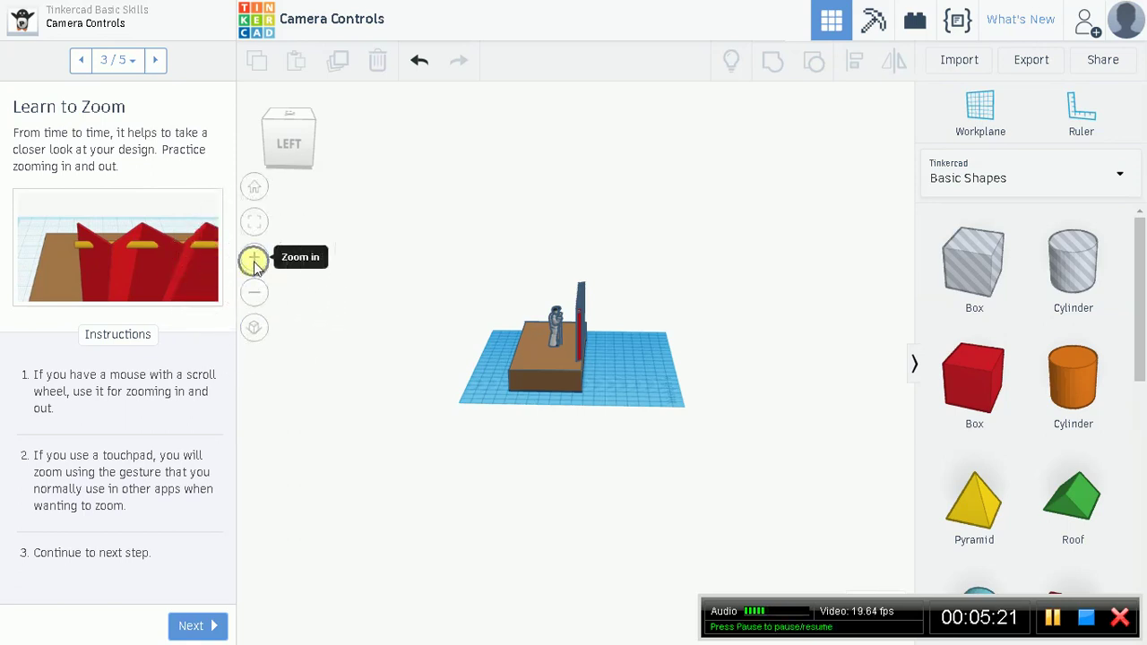
pyautogui.click(258, 258)
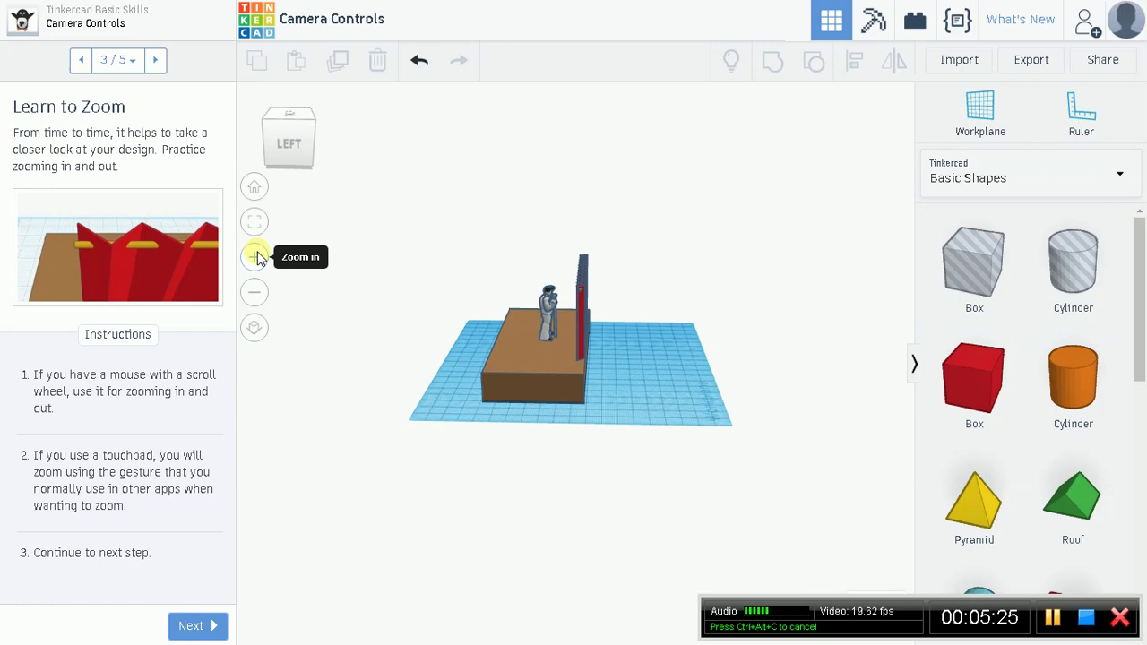
pyautogui.click(258, 258)
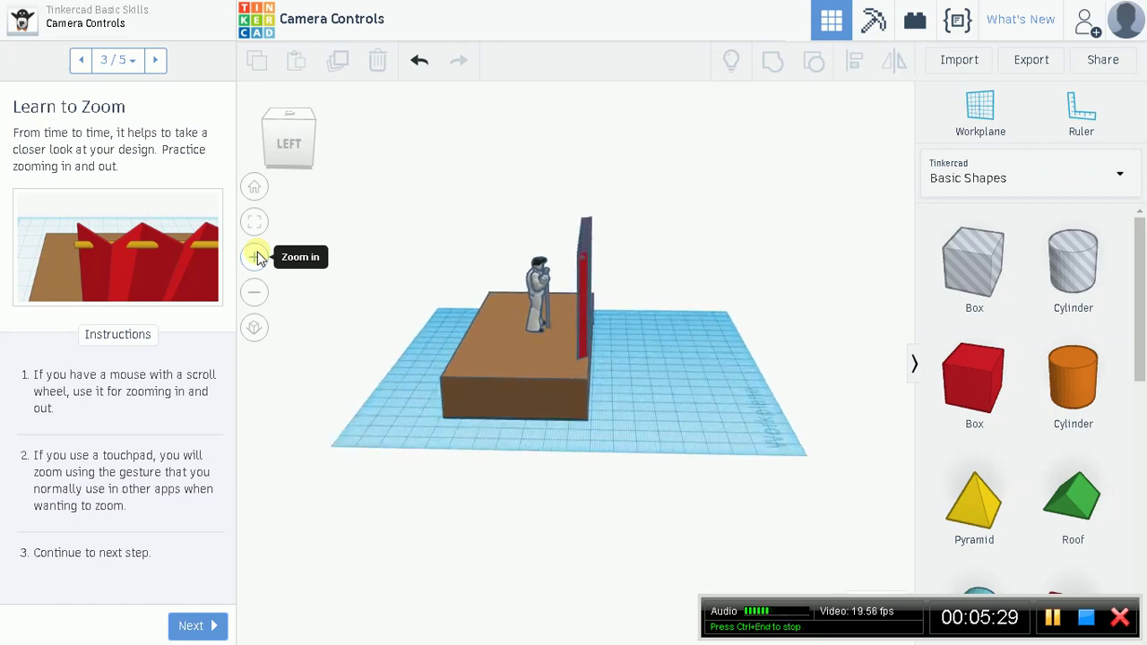
pyautogui.click(259, 300)
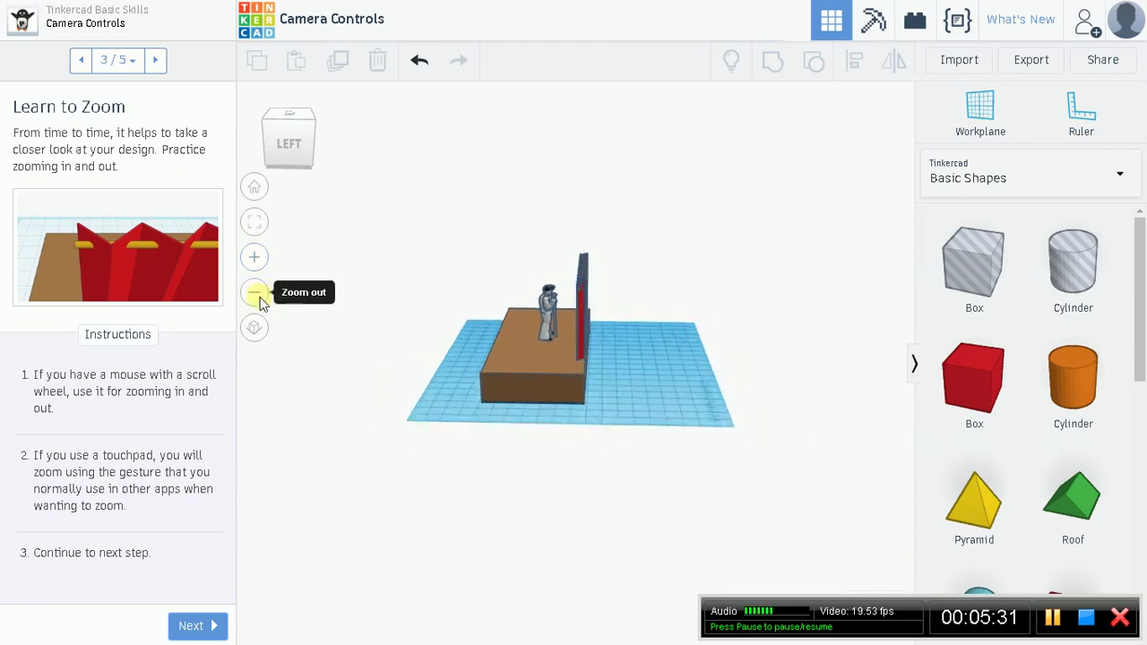
pyautogui.click(259, 300)
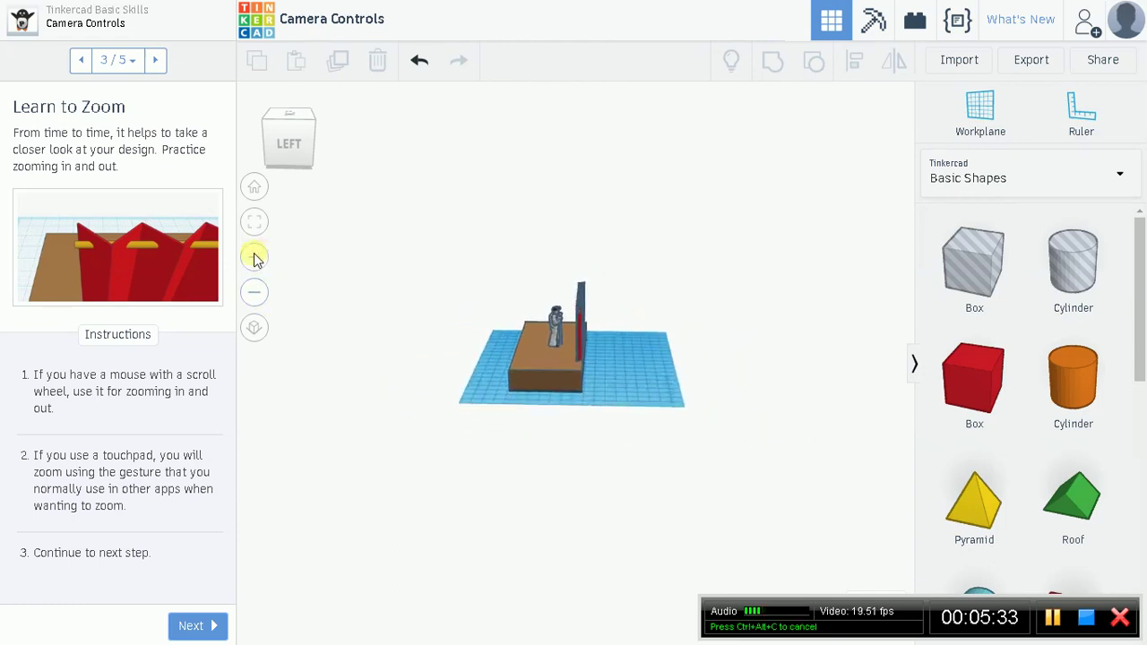
pyautogui.click(253, 258)
pyautogui.click(254, 258)
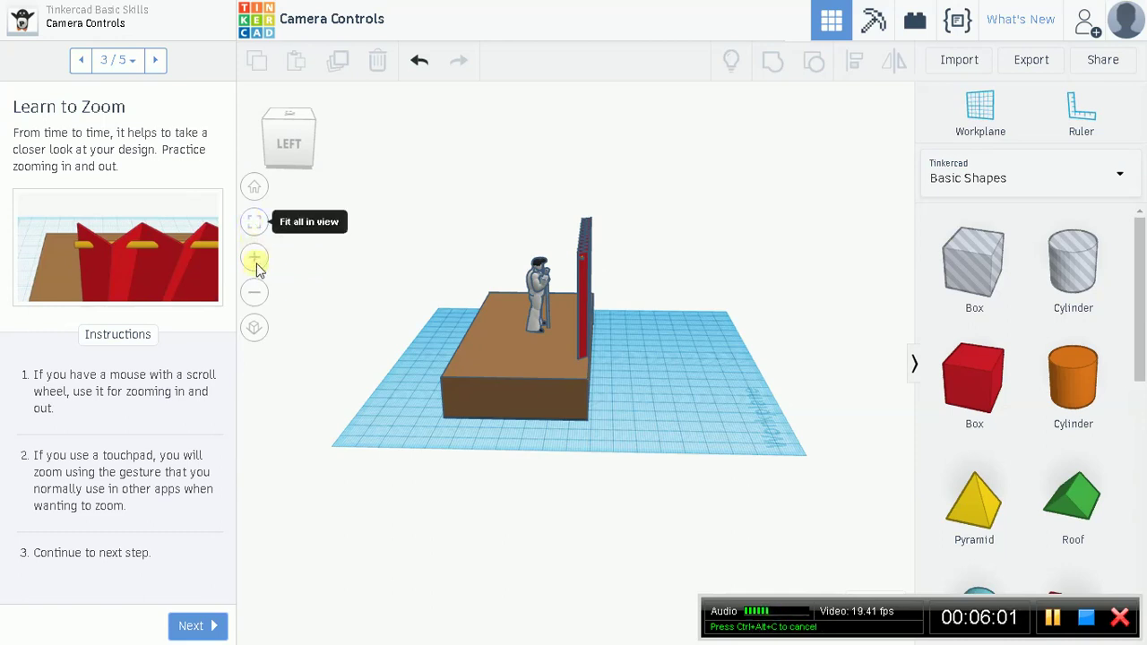
# Switch to orthographic view, box-select the platform, figure and wall, then return to perspective
pyautogui.click(256, 327)
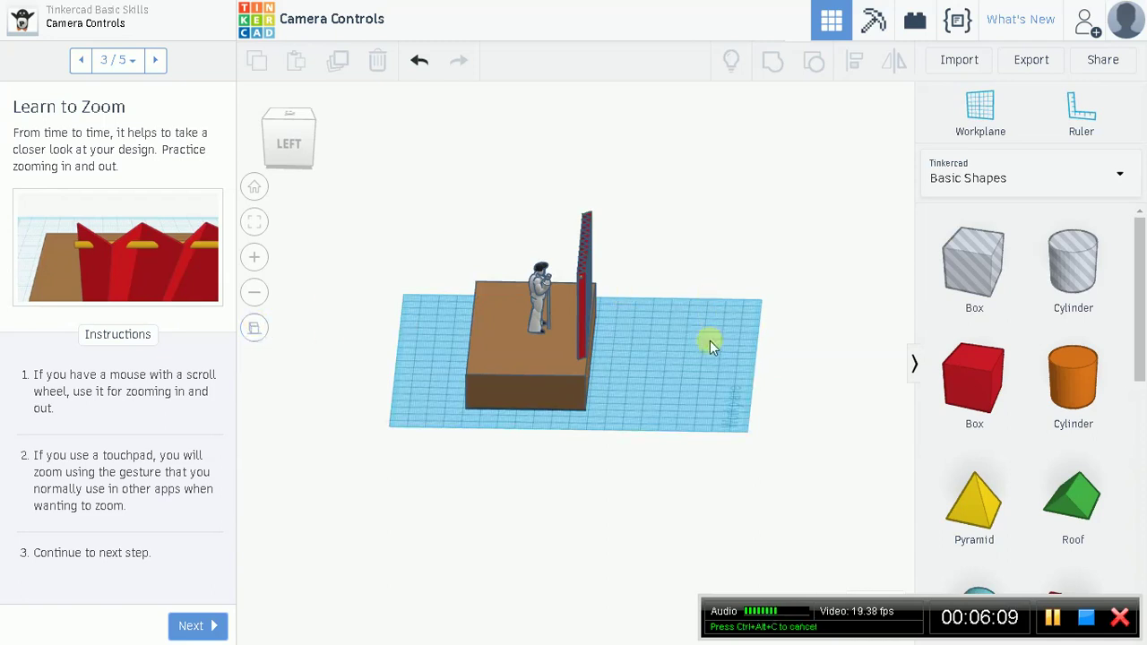
pyautogui.moveTo(712, 342); pyautogui.dragTo(619, 280)
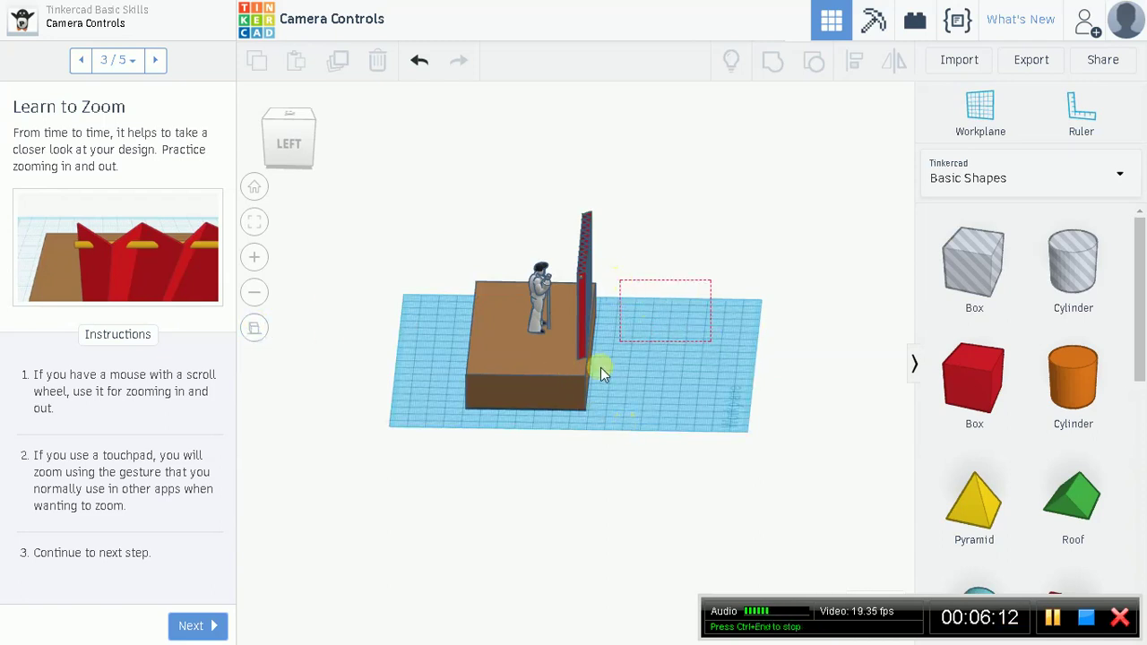
pyautogui.moveTo(648, 368); pyautogui.dragTo(641, 363)
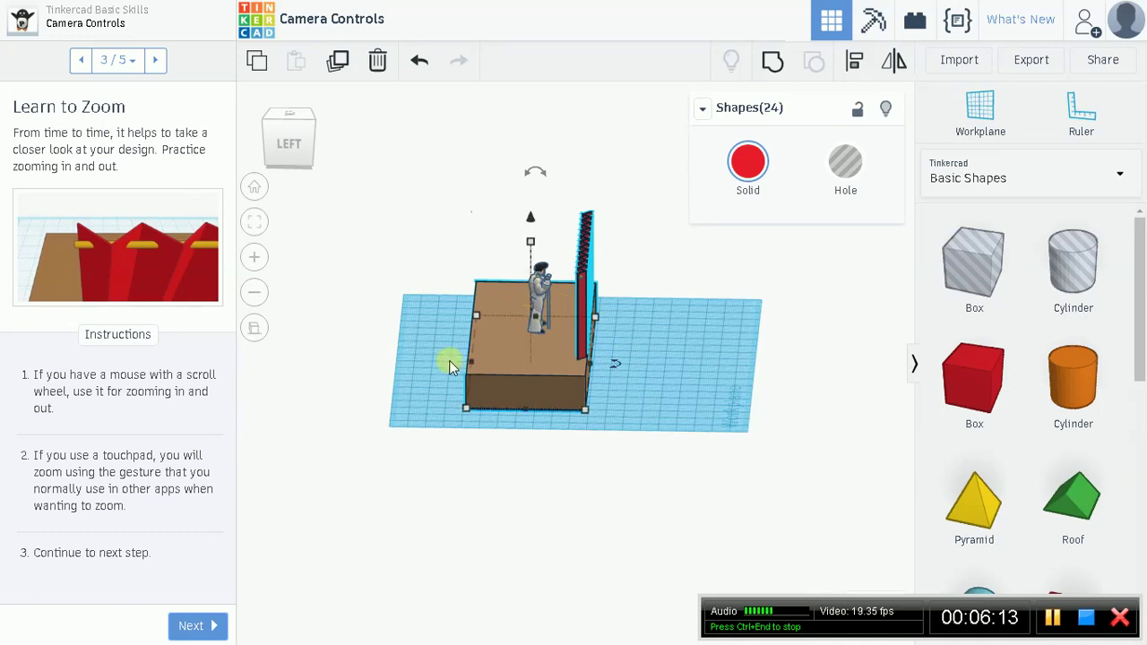
pyautogui.click(255, 327)
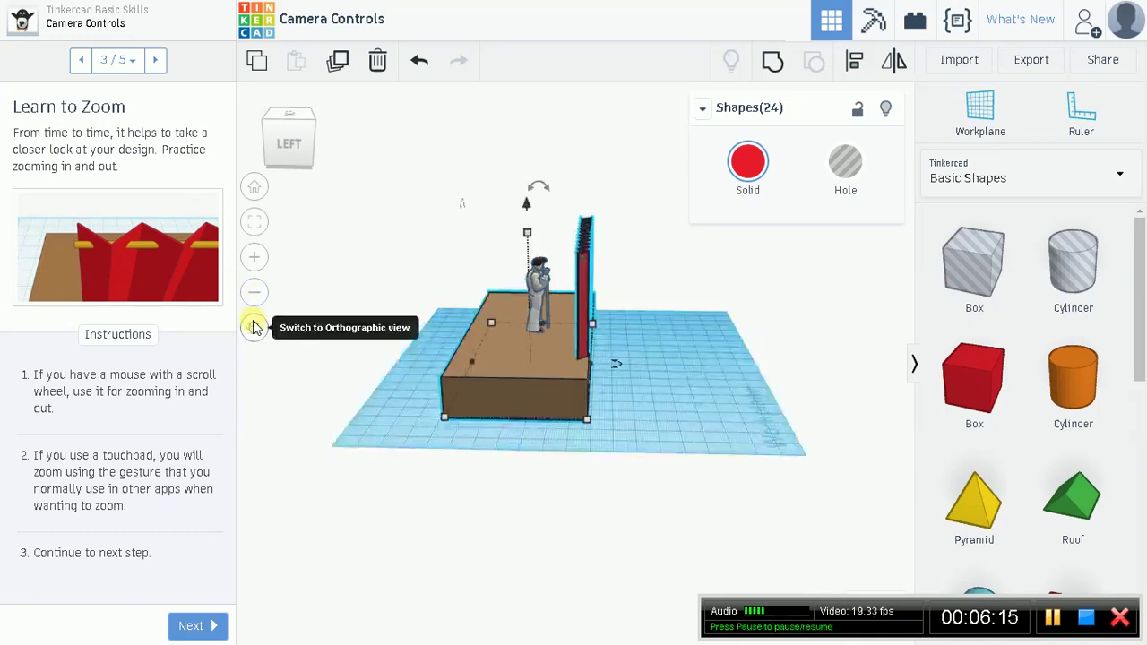
pyautogui.click(260, 19)
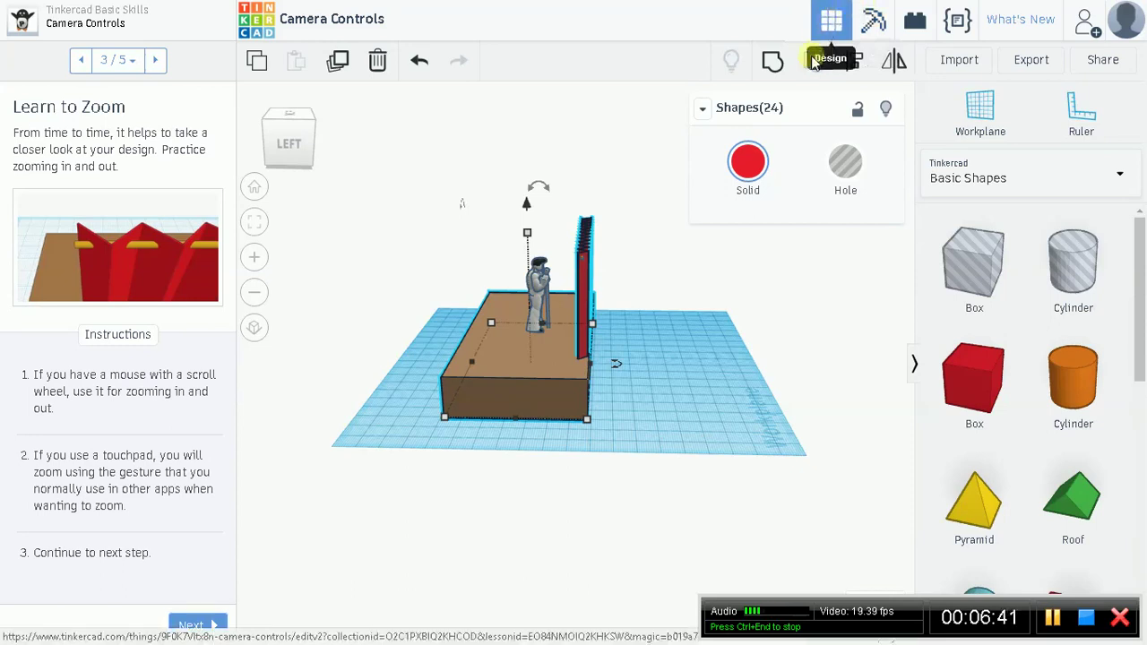
pyautogui.click(832, 20)
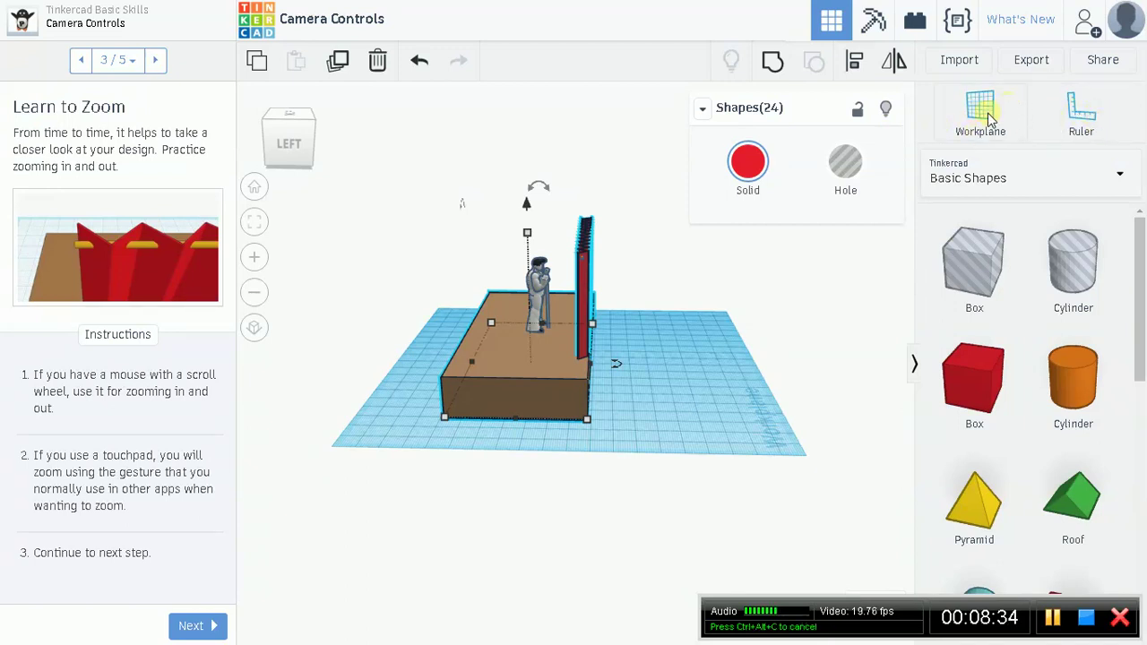
pyautogui.click(1084, 130)
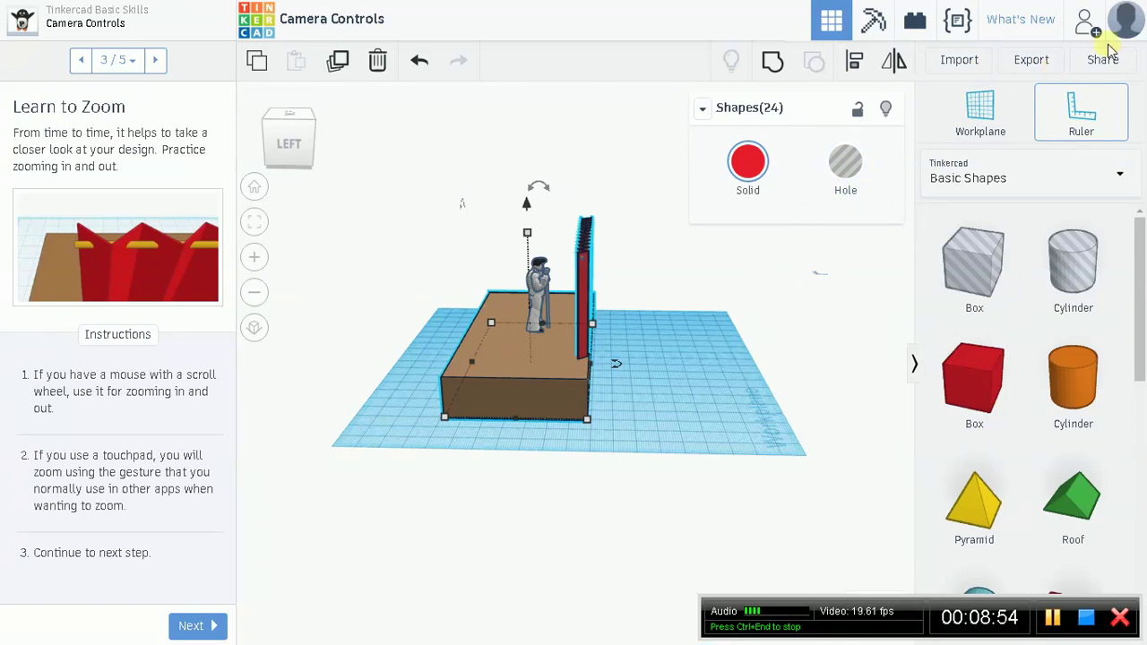
# Place a ruler on the workplane, clear the selection, and undo the ruler with Ctrl+Z
pyautogui.click(788, 348)
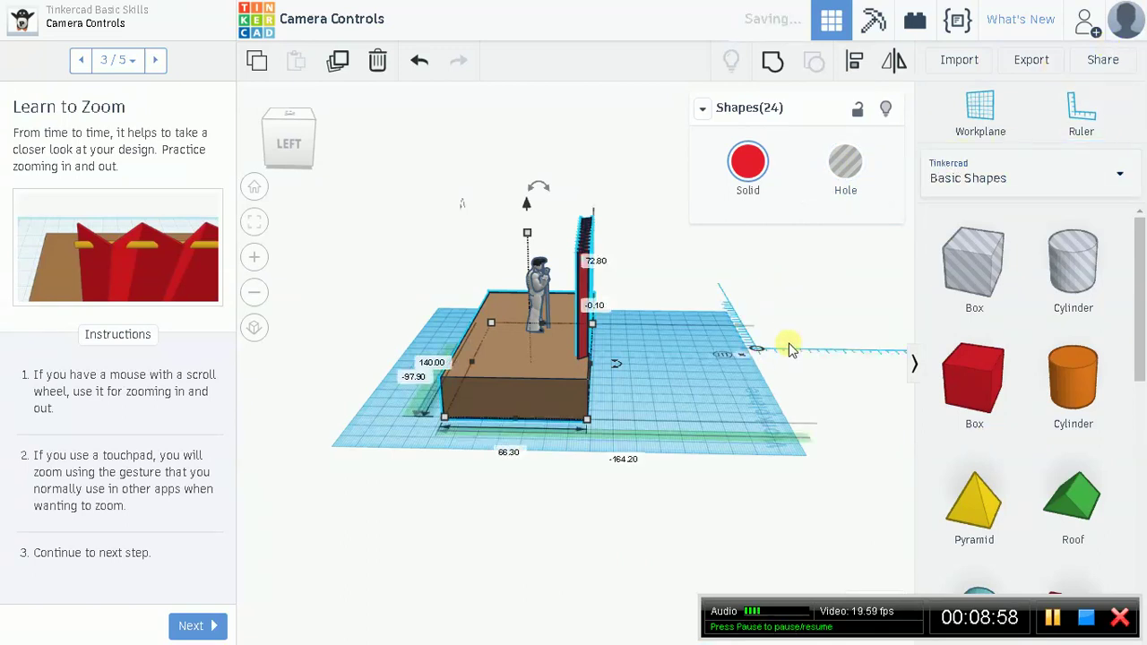
pyautogui.click(769, 379)
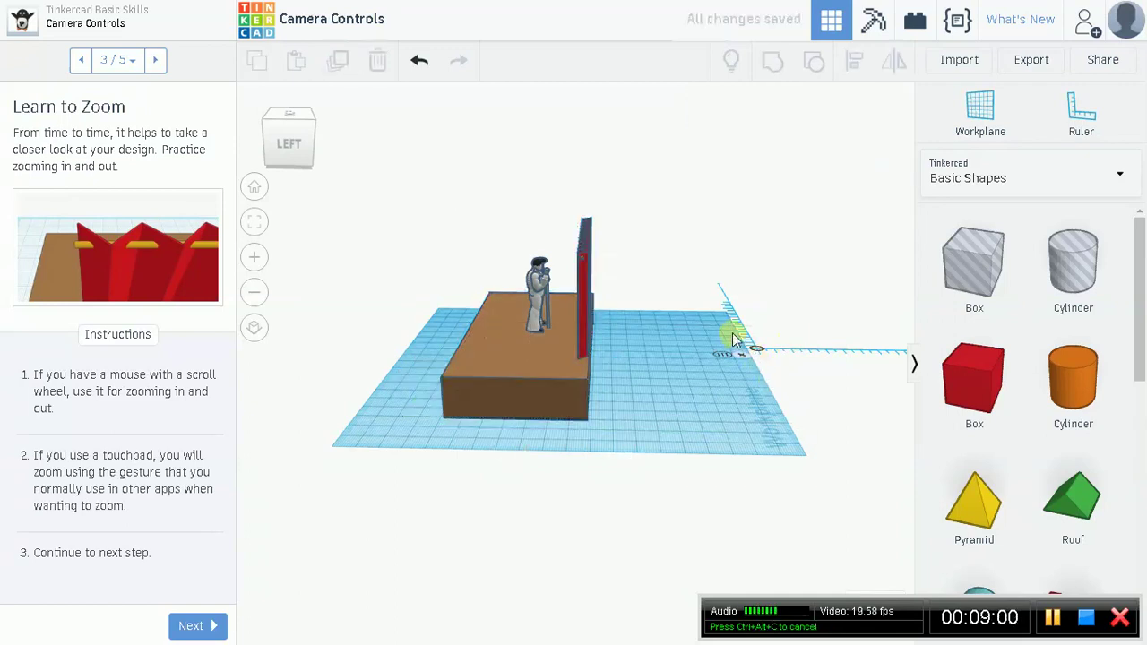
pyautogui.hotkey('ctrl', 'z')
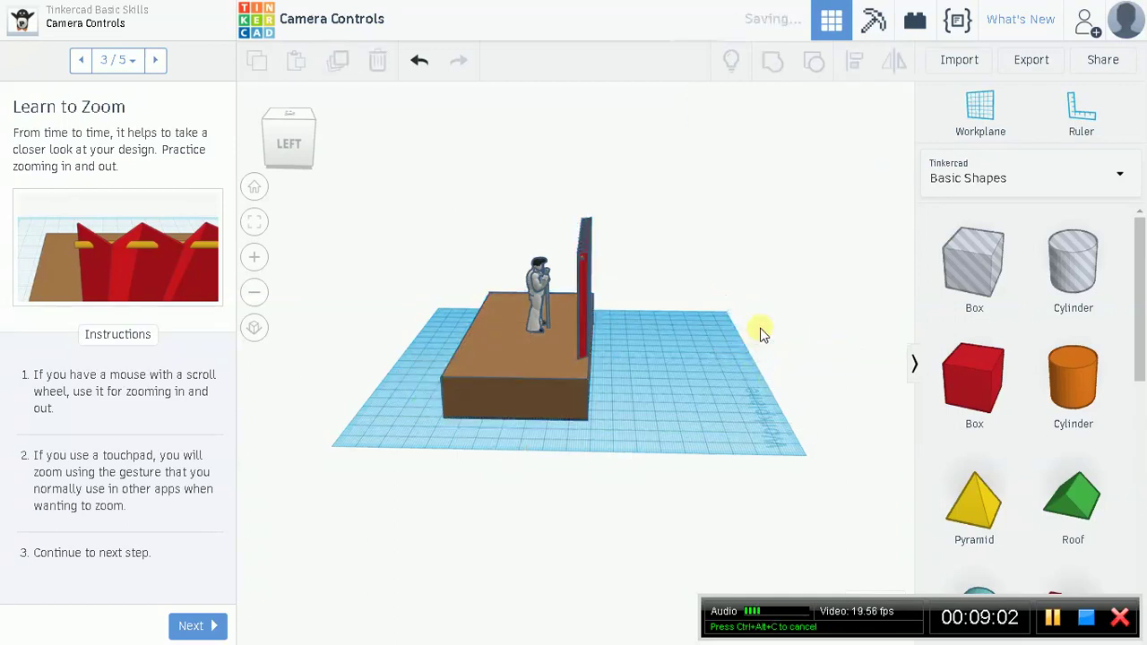
# Zoom out so the stage sits small and centred, opening and closing the shape category list
pyautogui.scroll(-2, 671, 230)
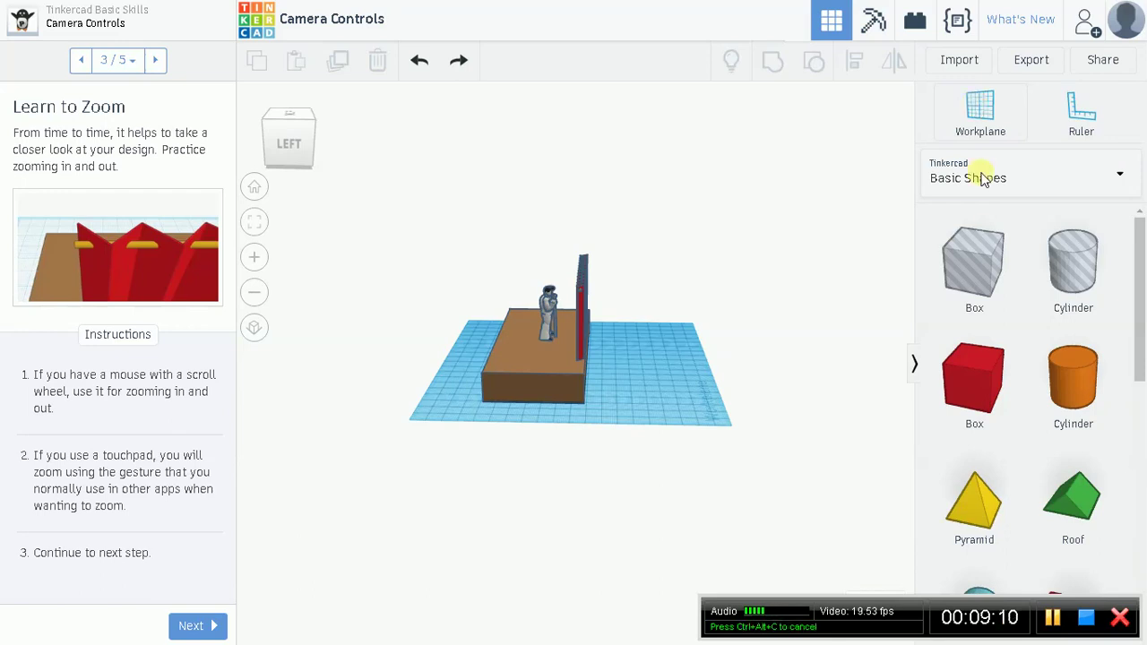
pyautogui.click(1026, 315)
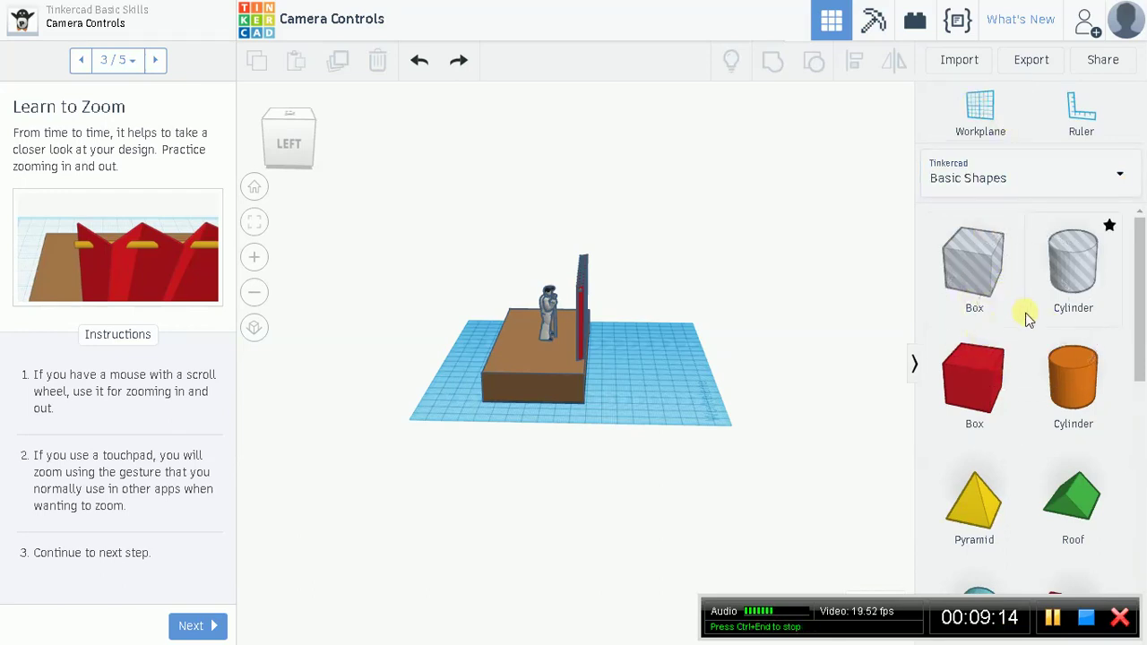
pyautogui.click(1025, 315)
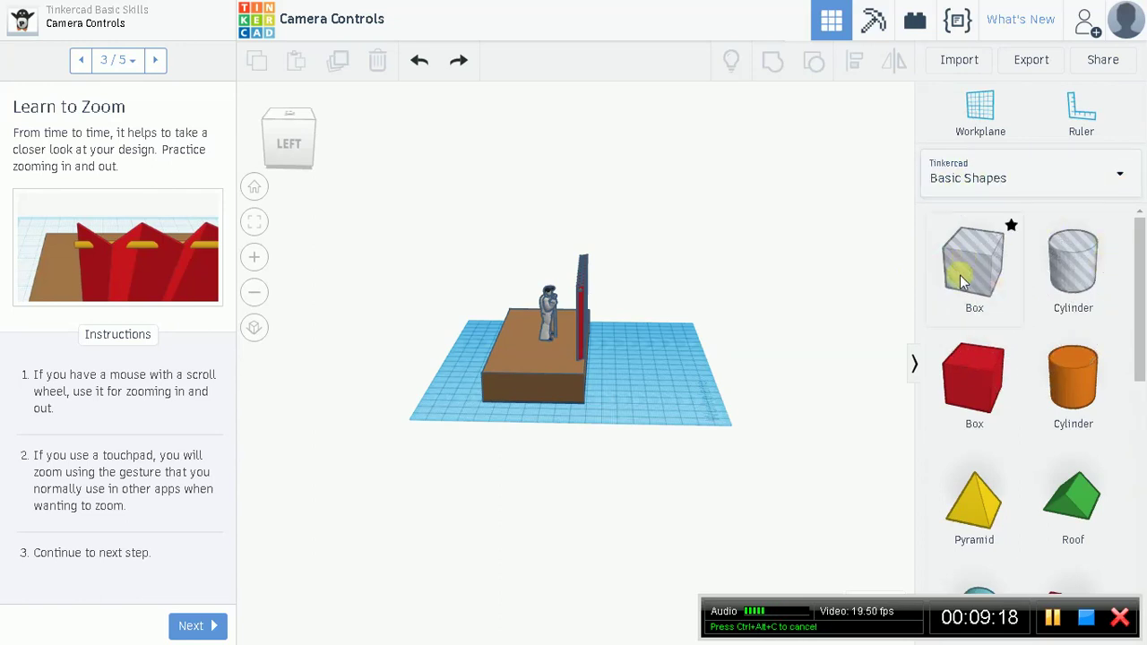
pyautogui.click(1058, 188)
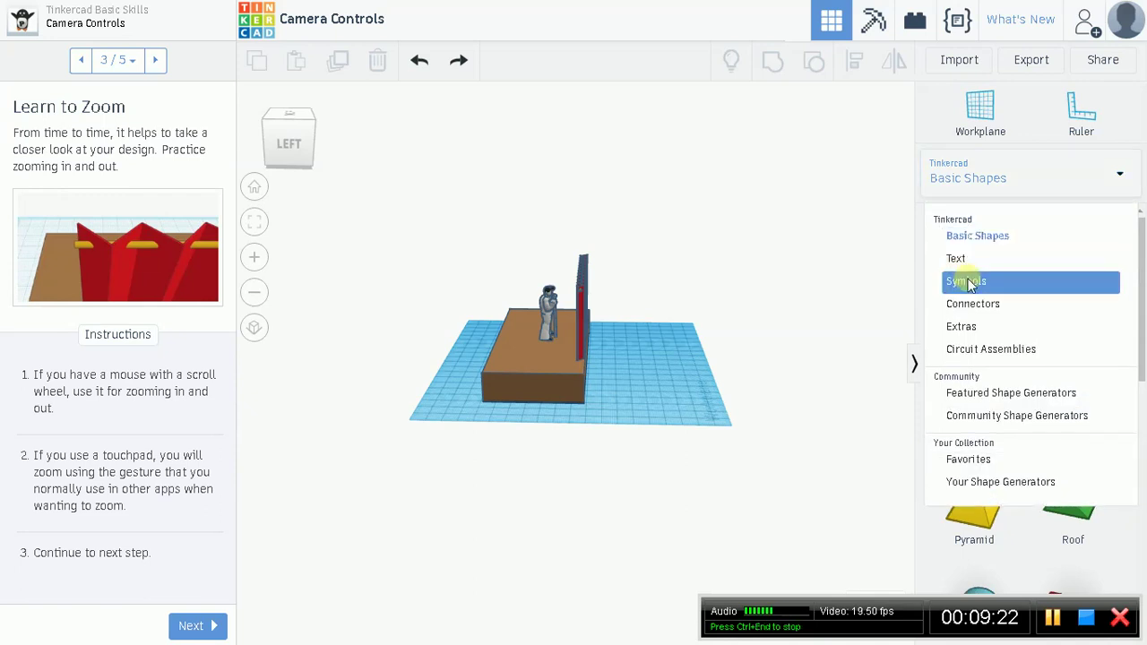
pyautogui.click(996, 174)
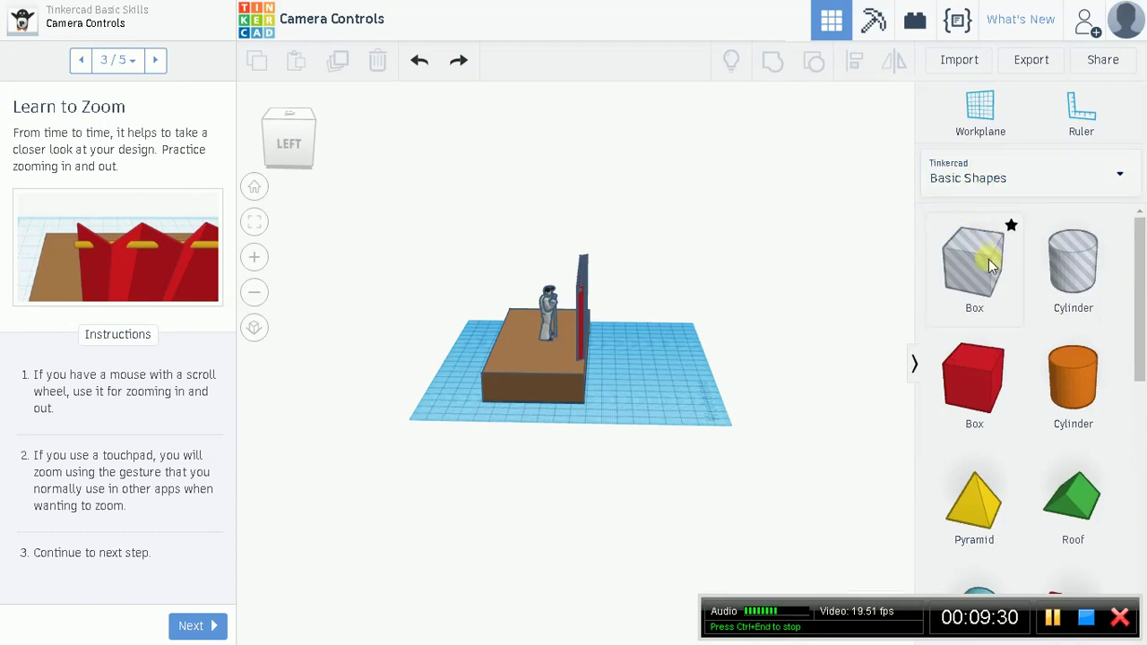
pyautogui.moveTo(1137, 332)
pyautogui.mouseDown()
pyautogui.moveTo(1143, 603)
pyautogui.moveTo(1144, 328)
pyautogui.mouseUp()
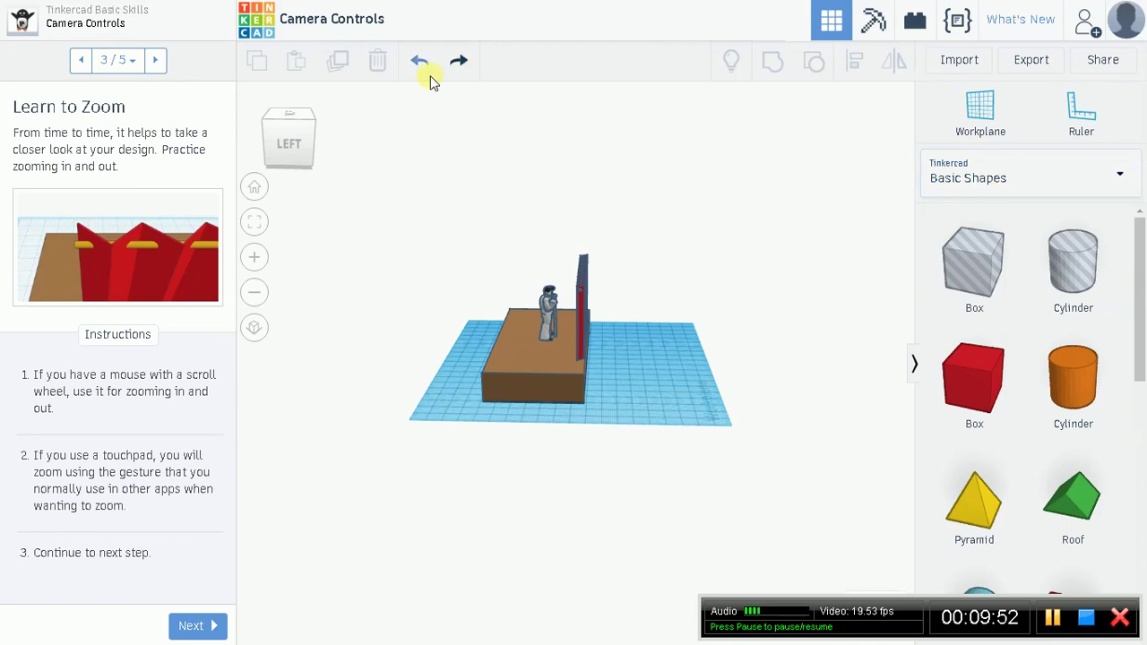
# Advance to lesson step 4 of 5 and orbit the stage to face the red curtain front-on
pyautogui.click(194, 623)
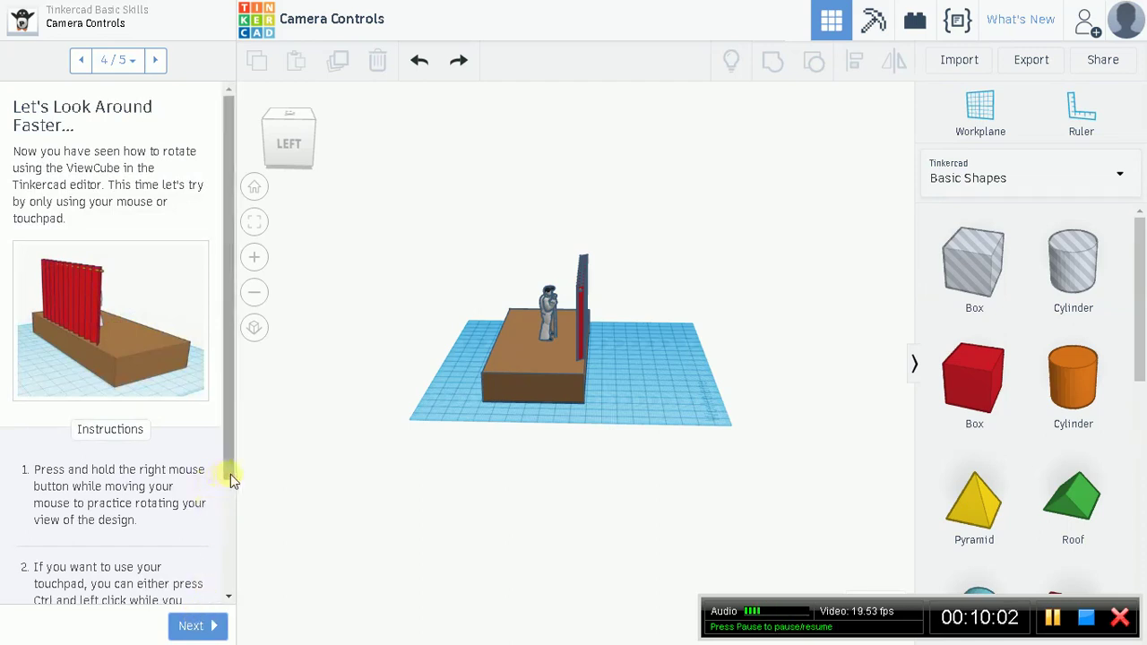
pyautogui.moveTo(230, 484); pyautogui.dragTo(224, 560)
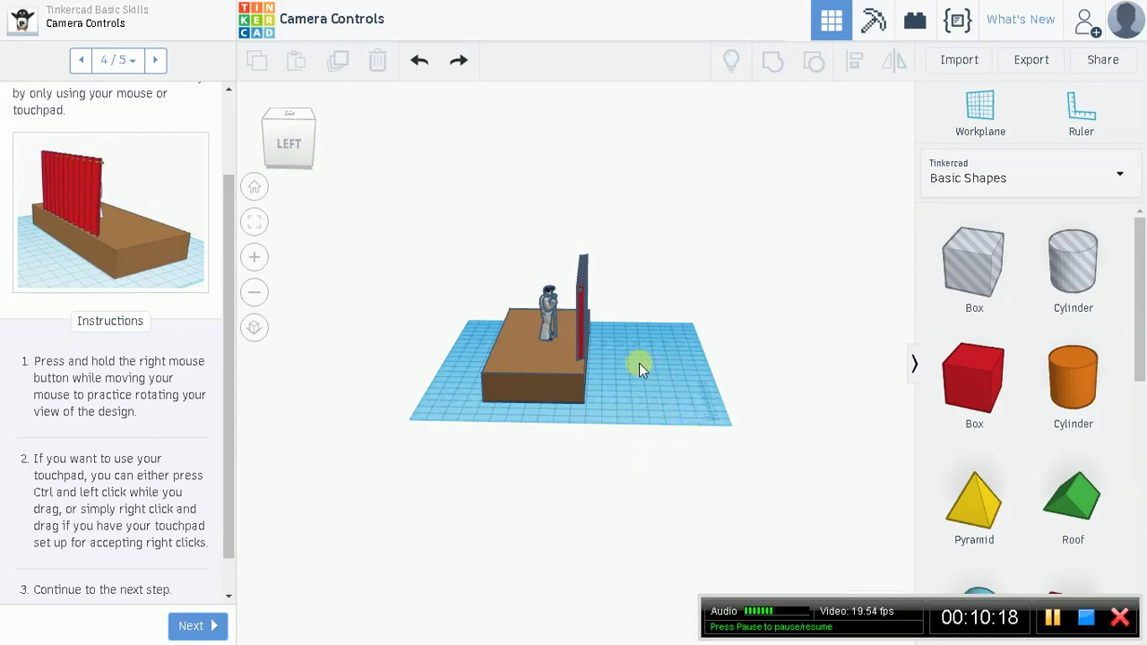
pyautogui.click(87, 384)
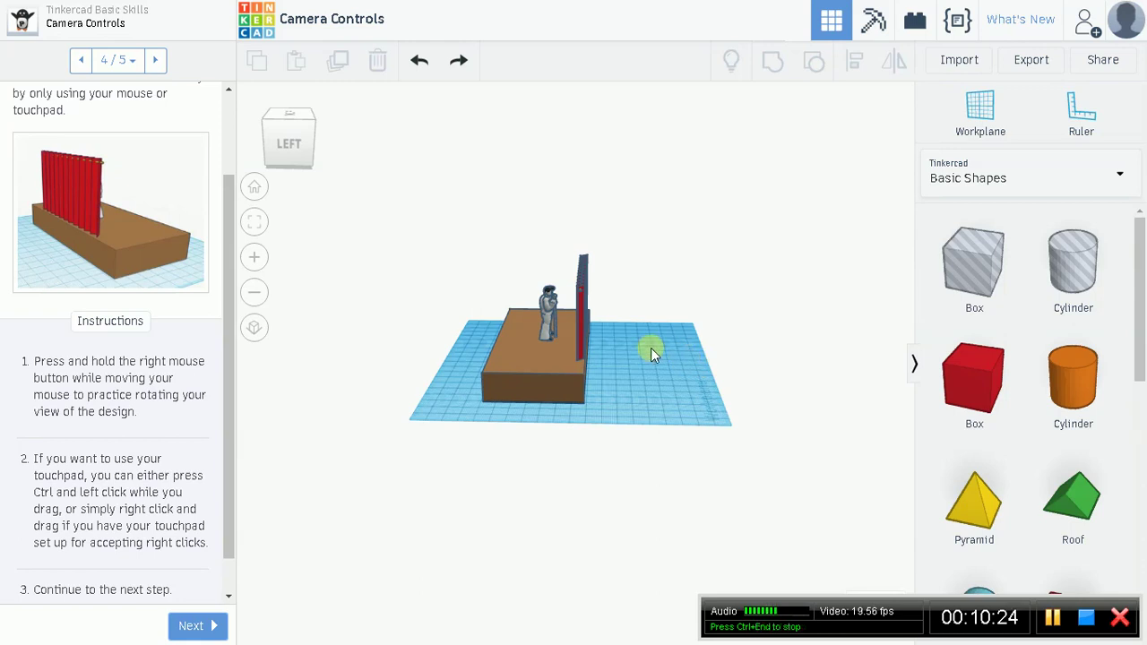
pyautogui.moveTo(639, 350); pyautogui.dragTo(537, 419, button='right')
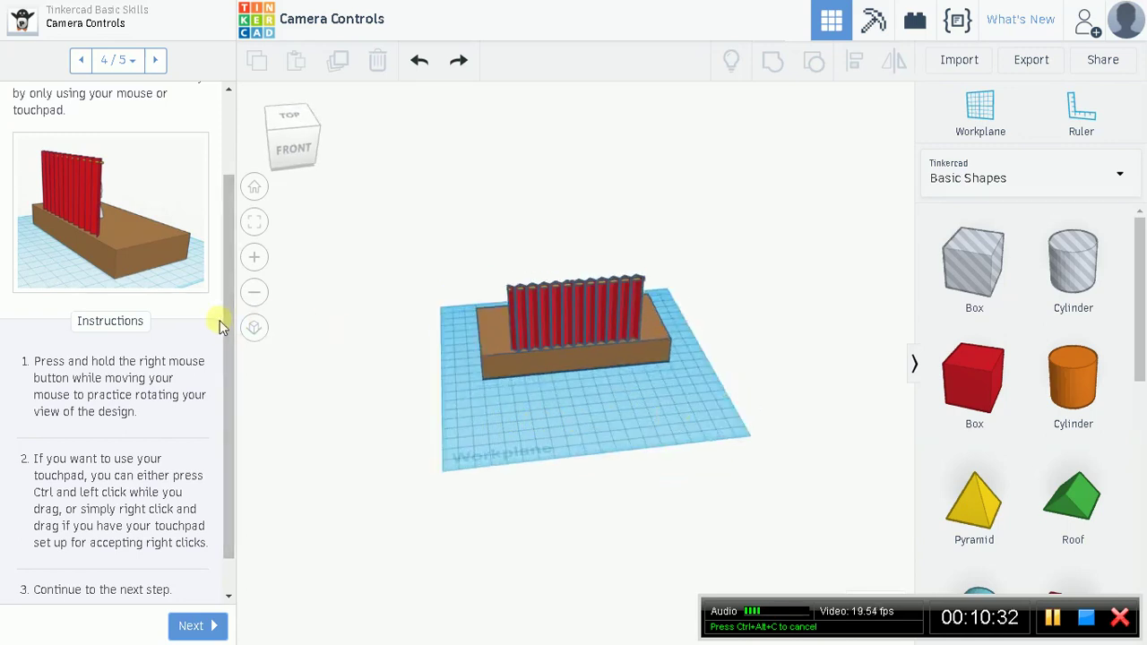
pyautogui.scroll(-1, 221, 359)
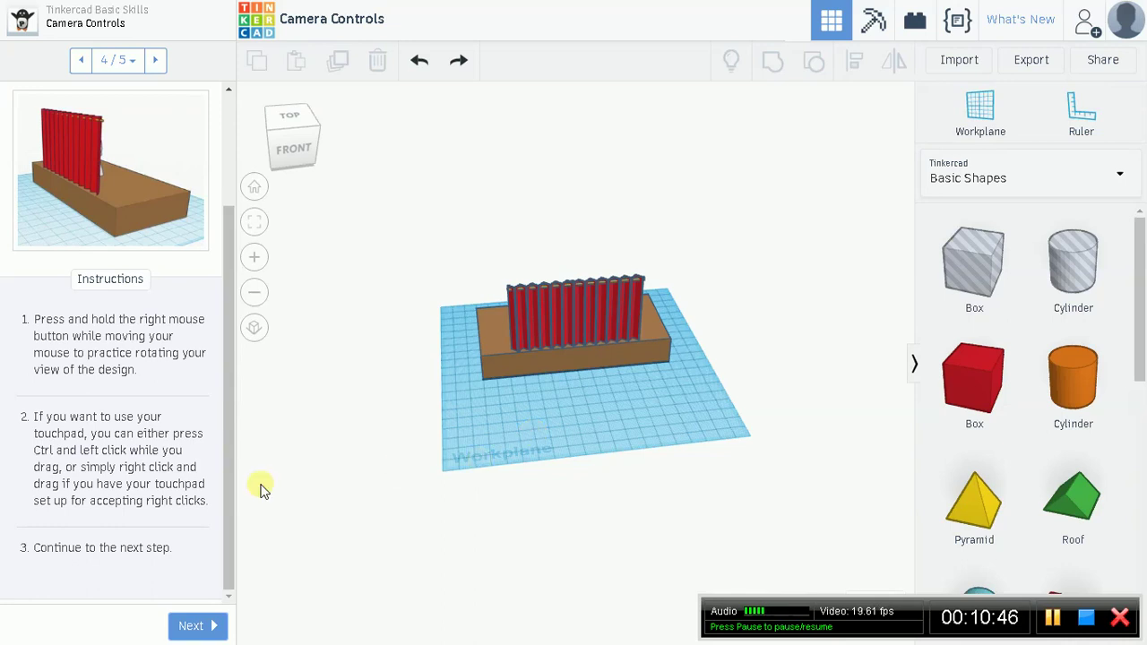
# Advance to step 5 of 5 and mark the lesson Done at the Congratulations message
pyautogui.click(208, 628)
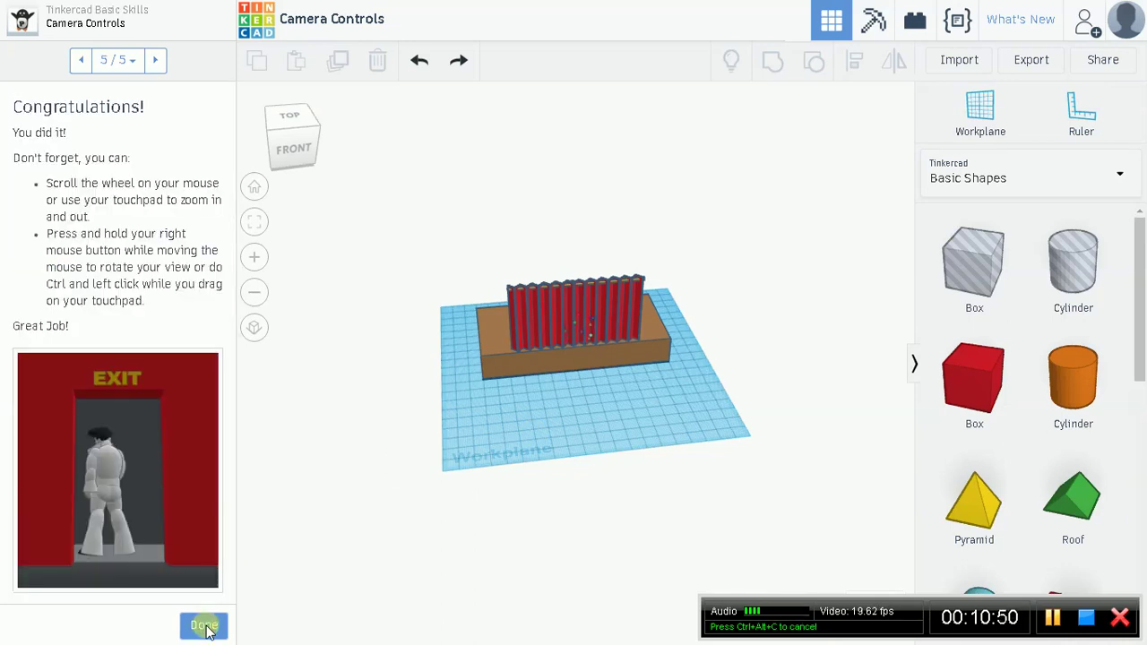
pyautogui.click(205, 626)
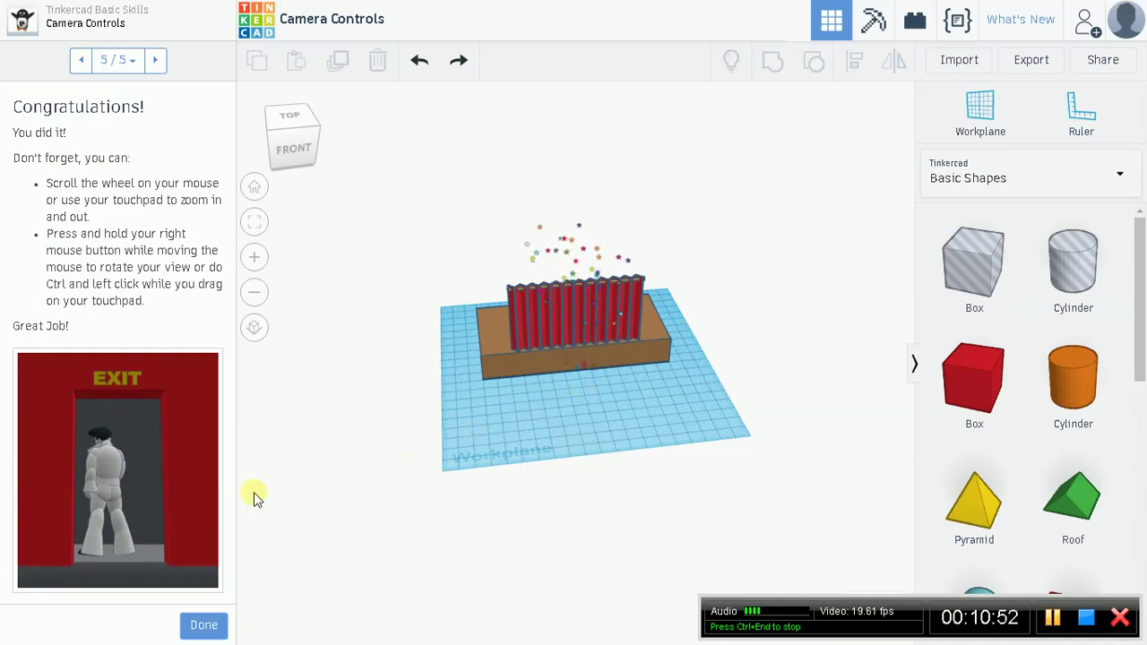